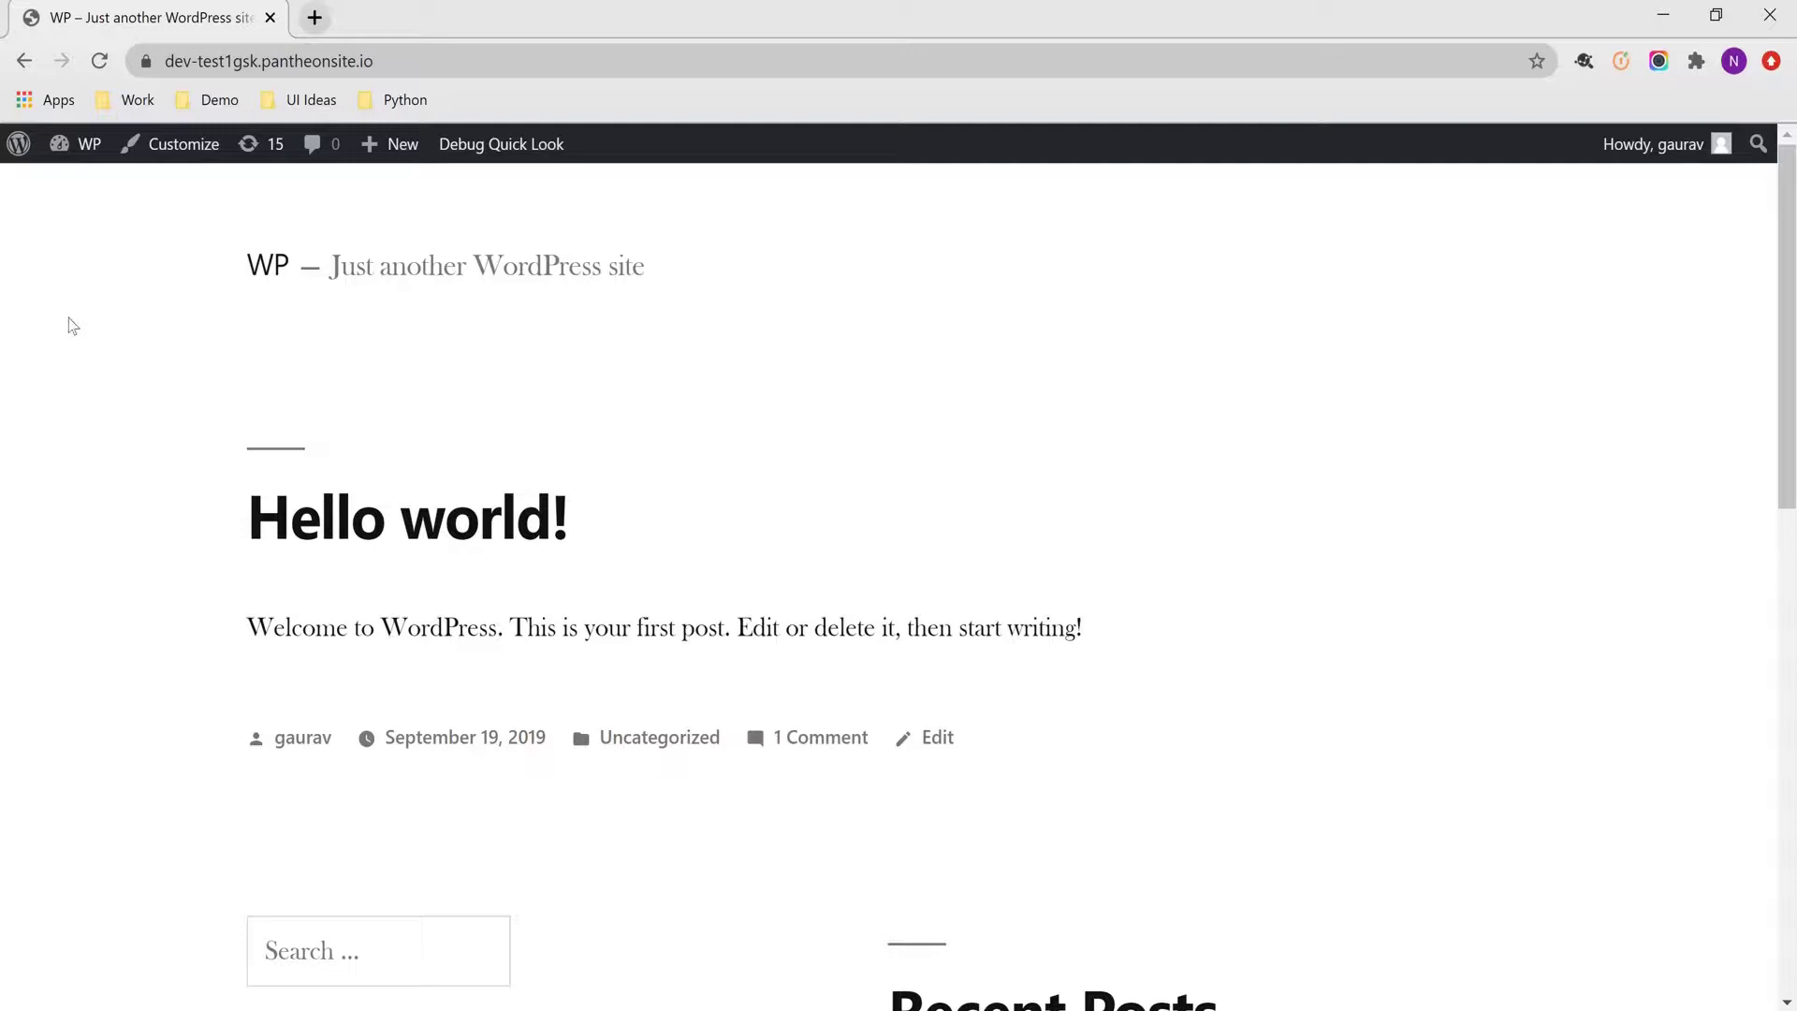
Start a new WordPress user and enter its username, email, first name and last name
click(47, 140)
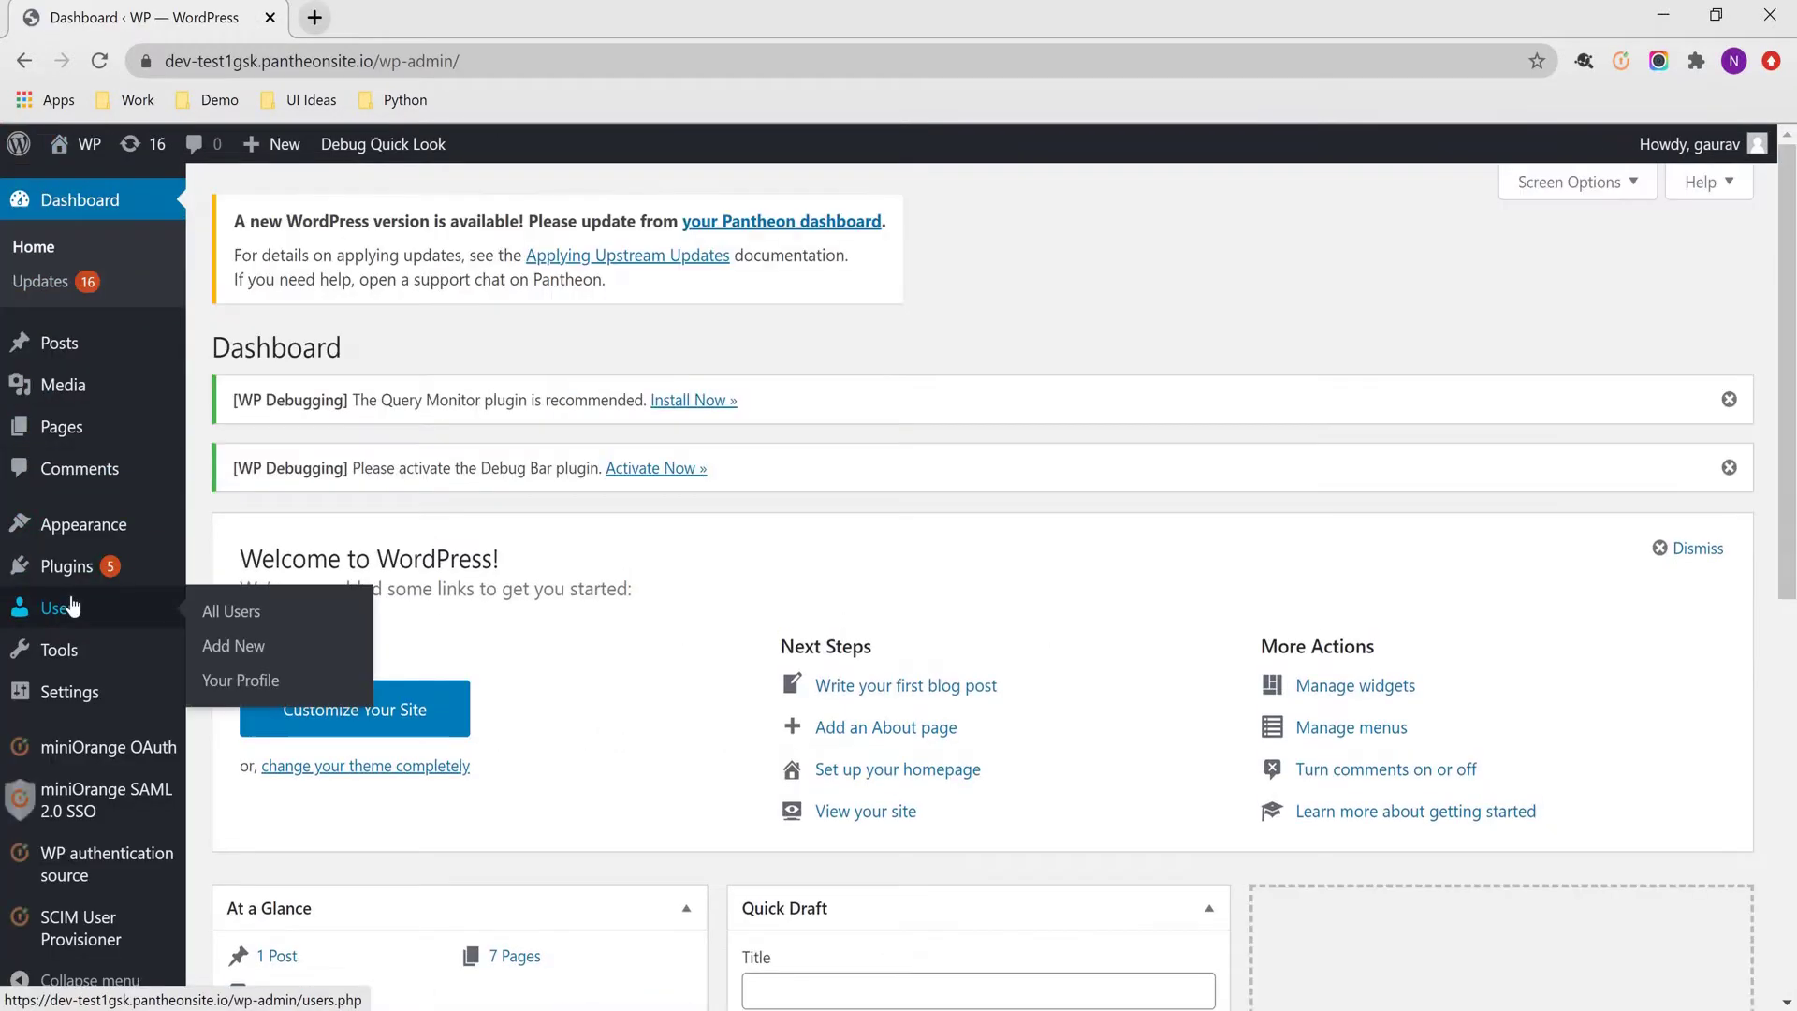
click(80, 603)
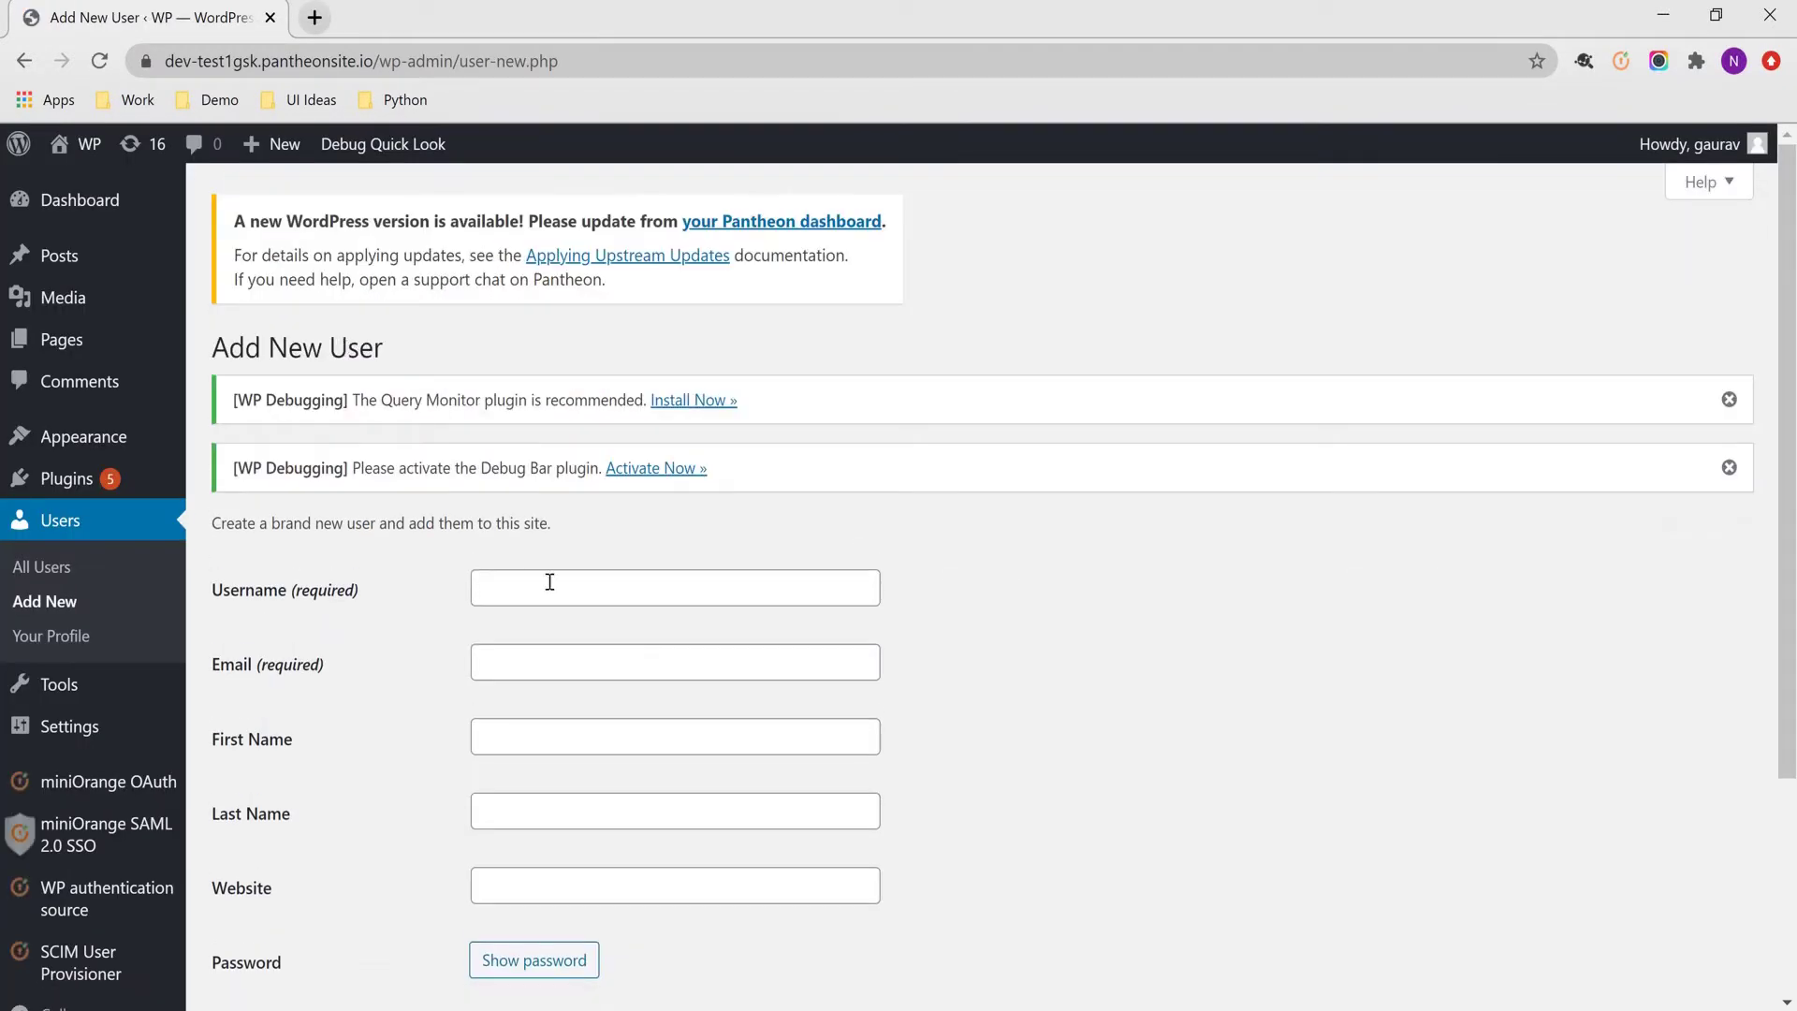
click(549, 584)
text(modemouser1234)
key(Tab)
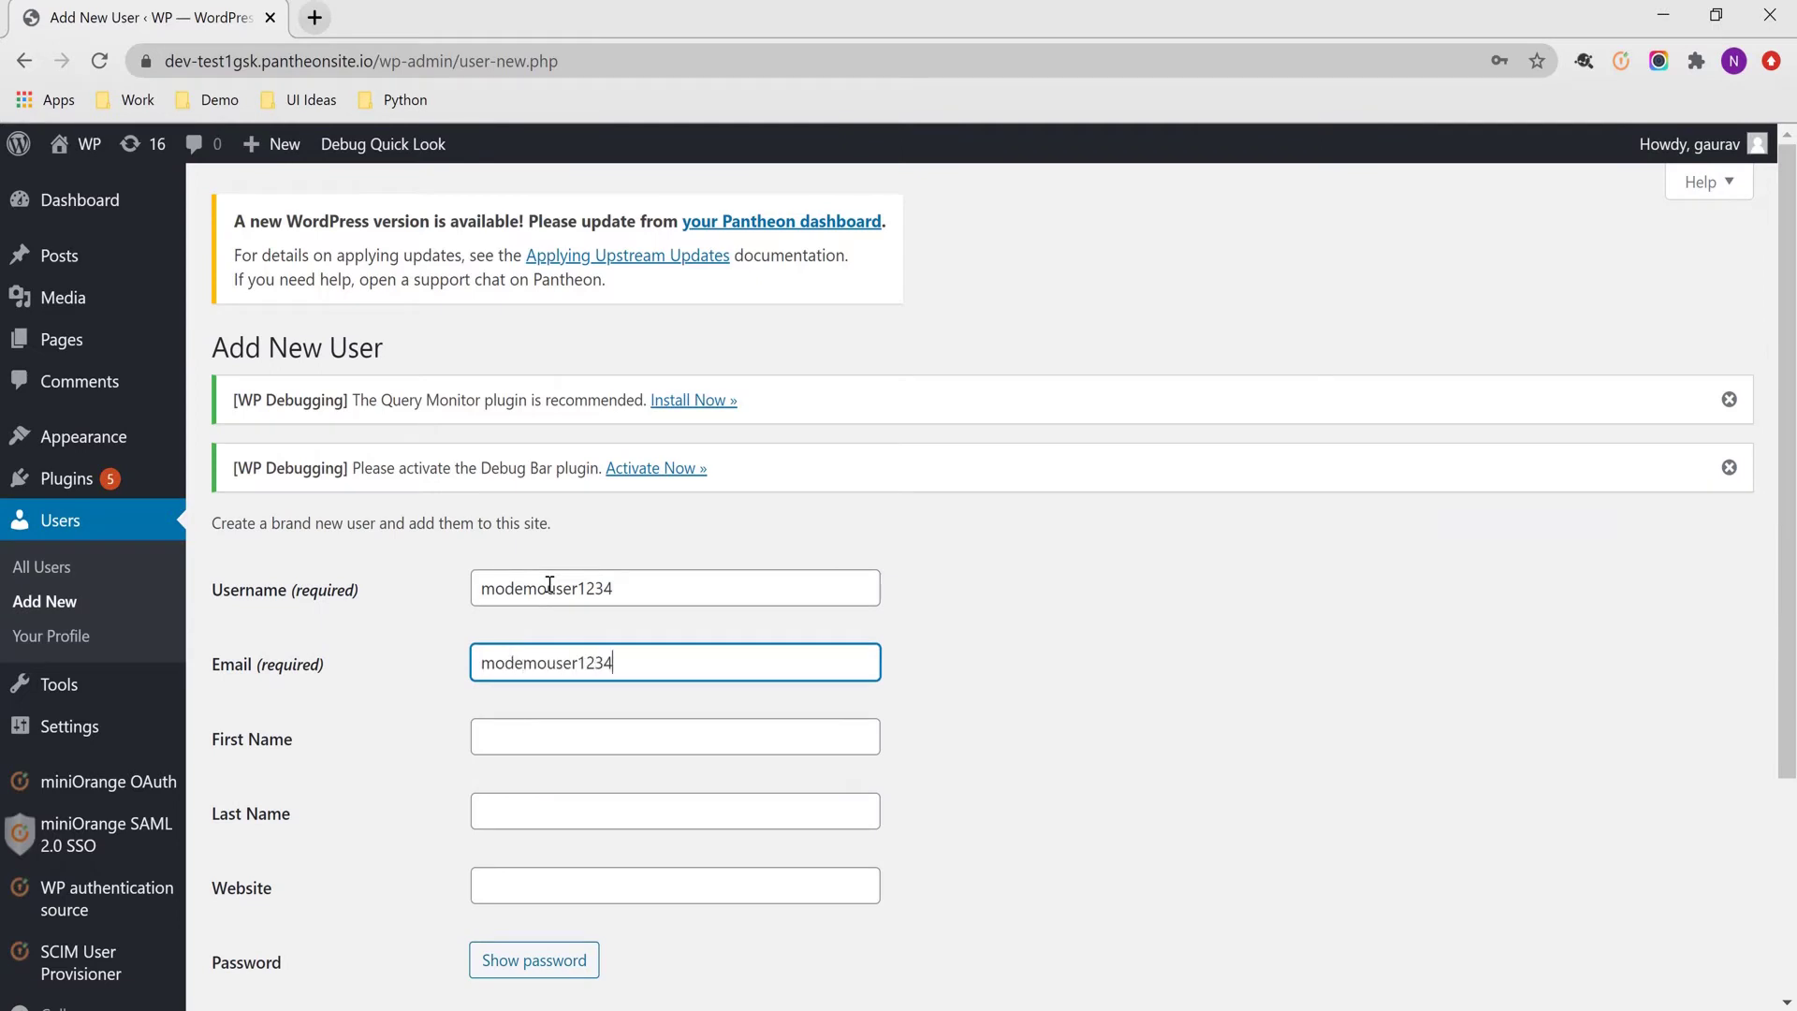
key(Tab)
text(Demo)
key(Tab)
text(UserB)
Set a strong password, create the user, and search the users list for it
scroll(549, 584, down, 2)
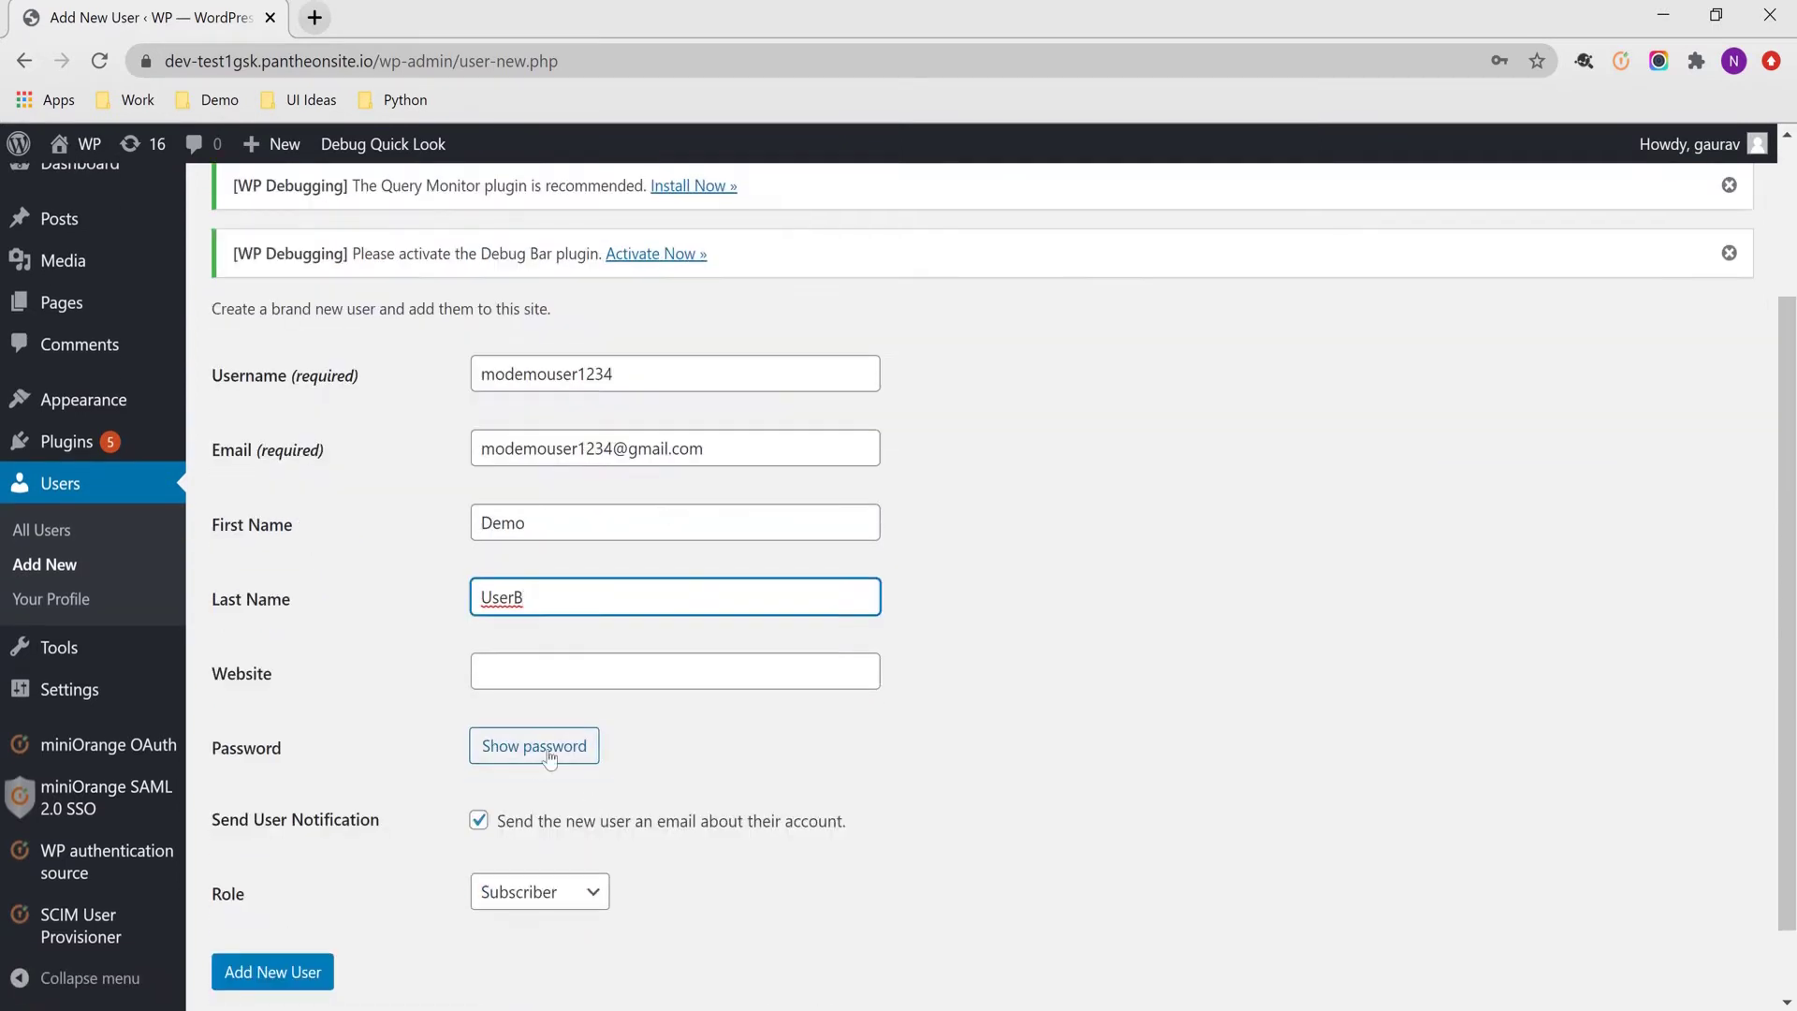
click(535, 746)
text(*****************)
scroll(715, 734, down, 2)
click(281, 885)
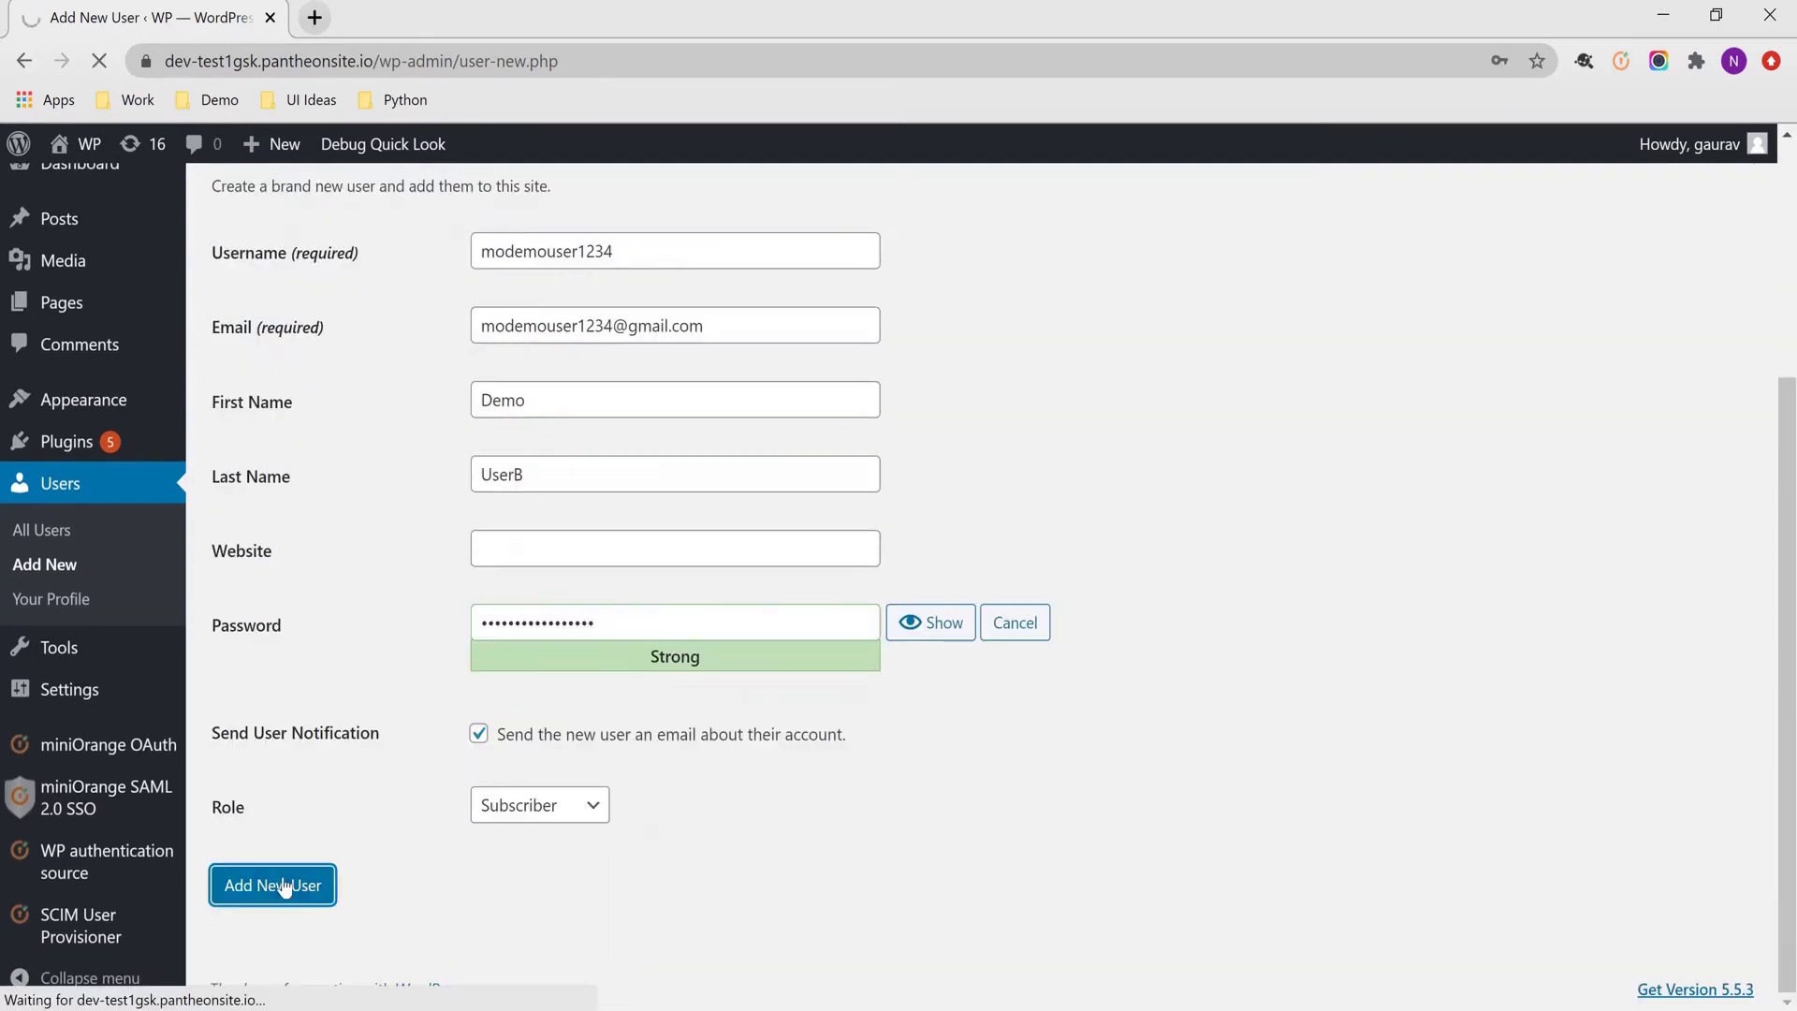
click(1550, 597)
text(modem)
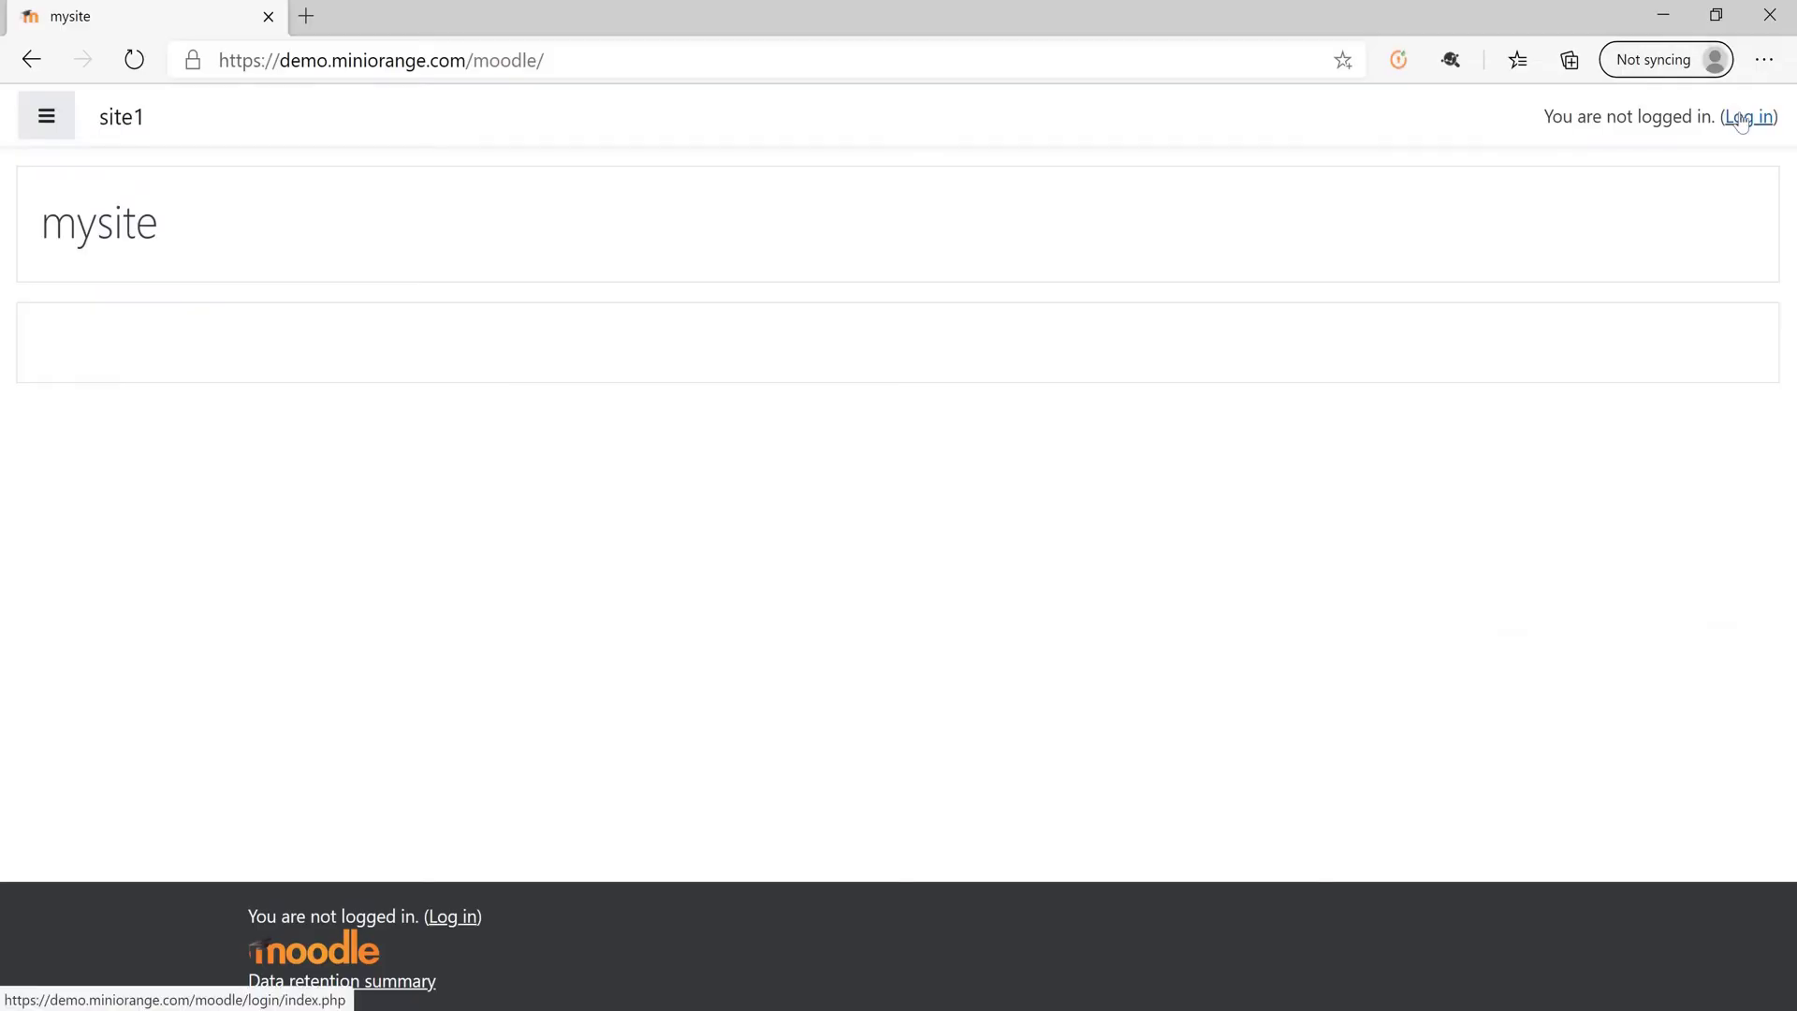
Use Moodle's Login with Wordpress option and sign in with the new user's username and password
click(1740, 117)
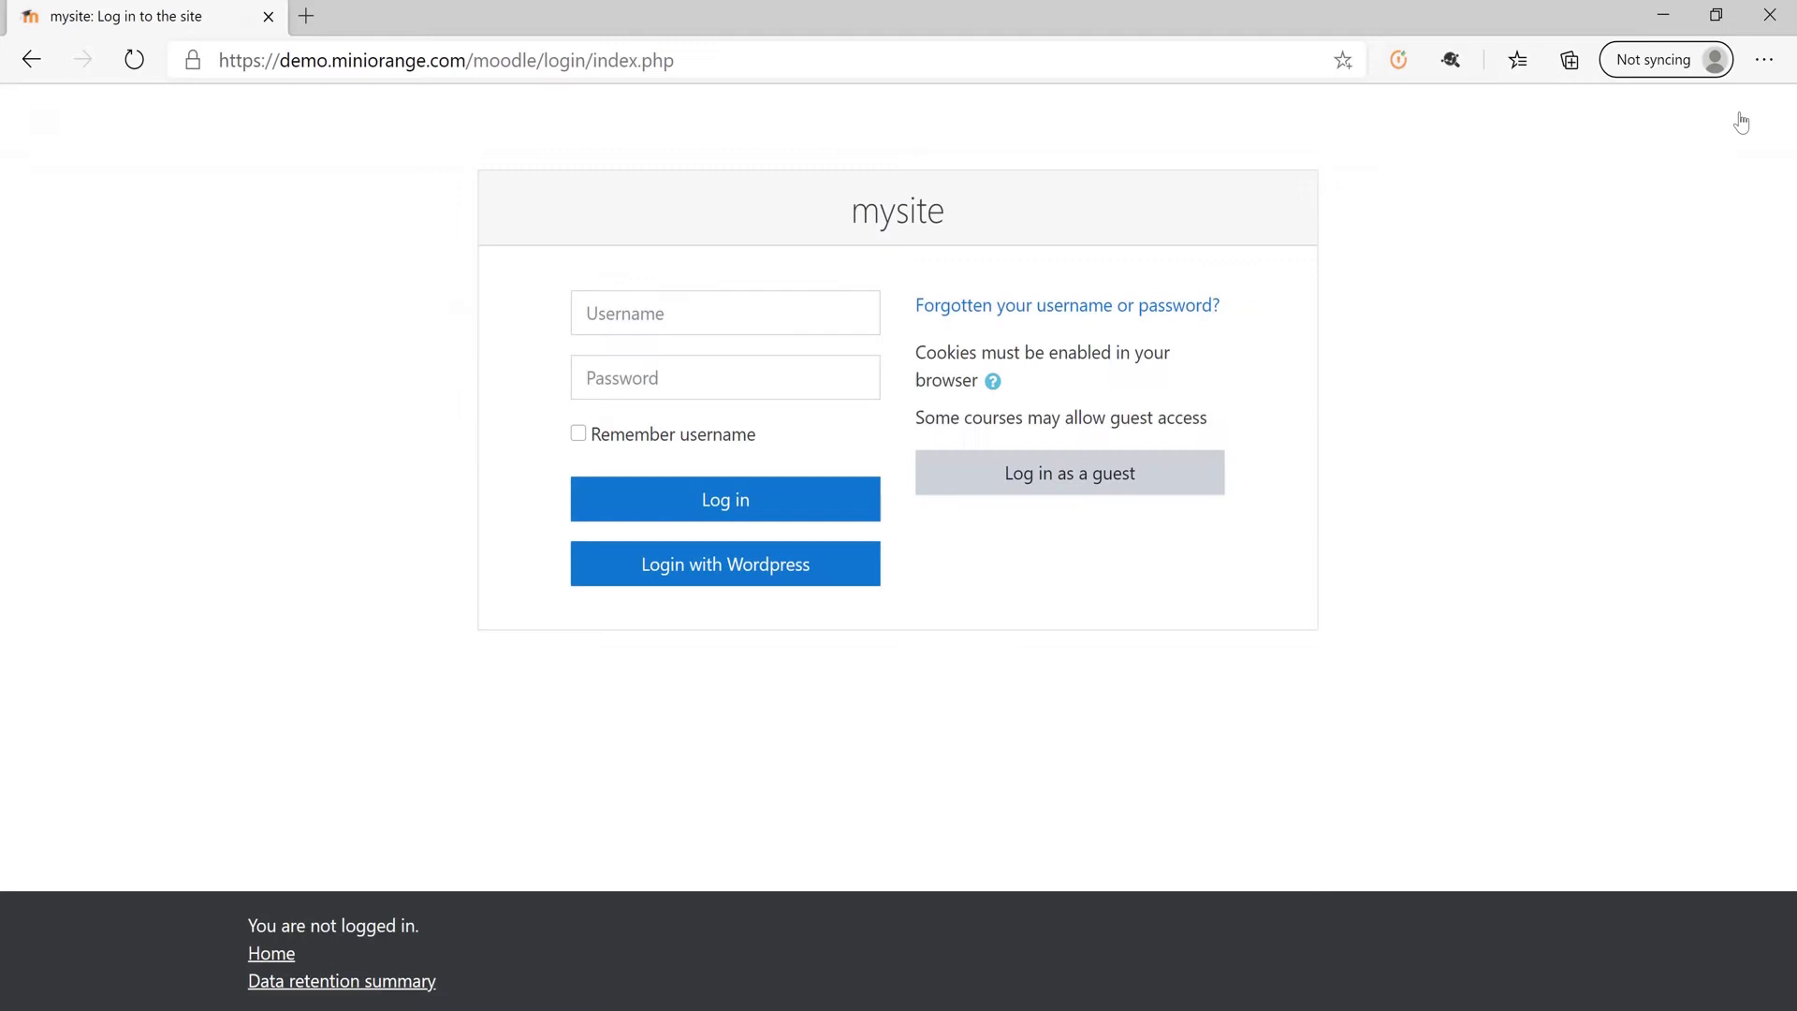
click(830, 568)
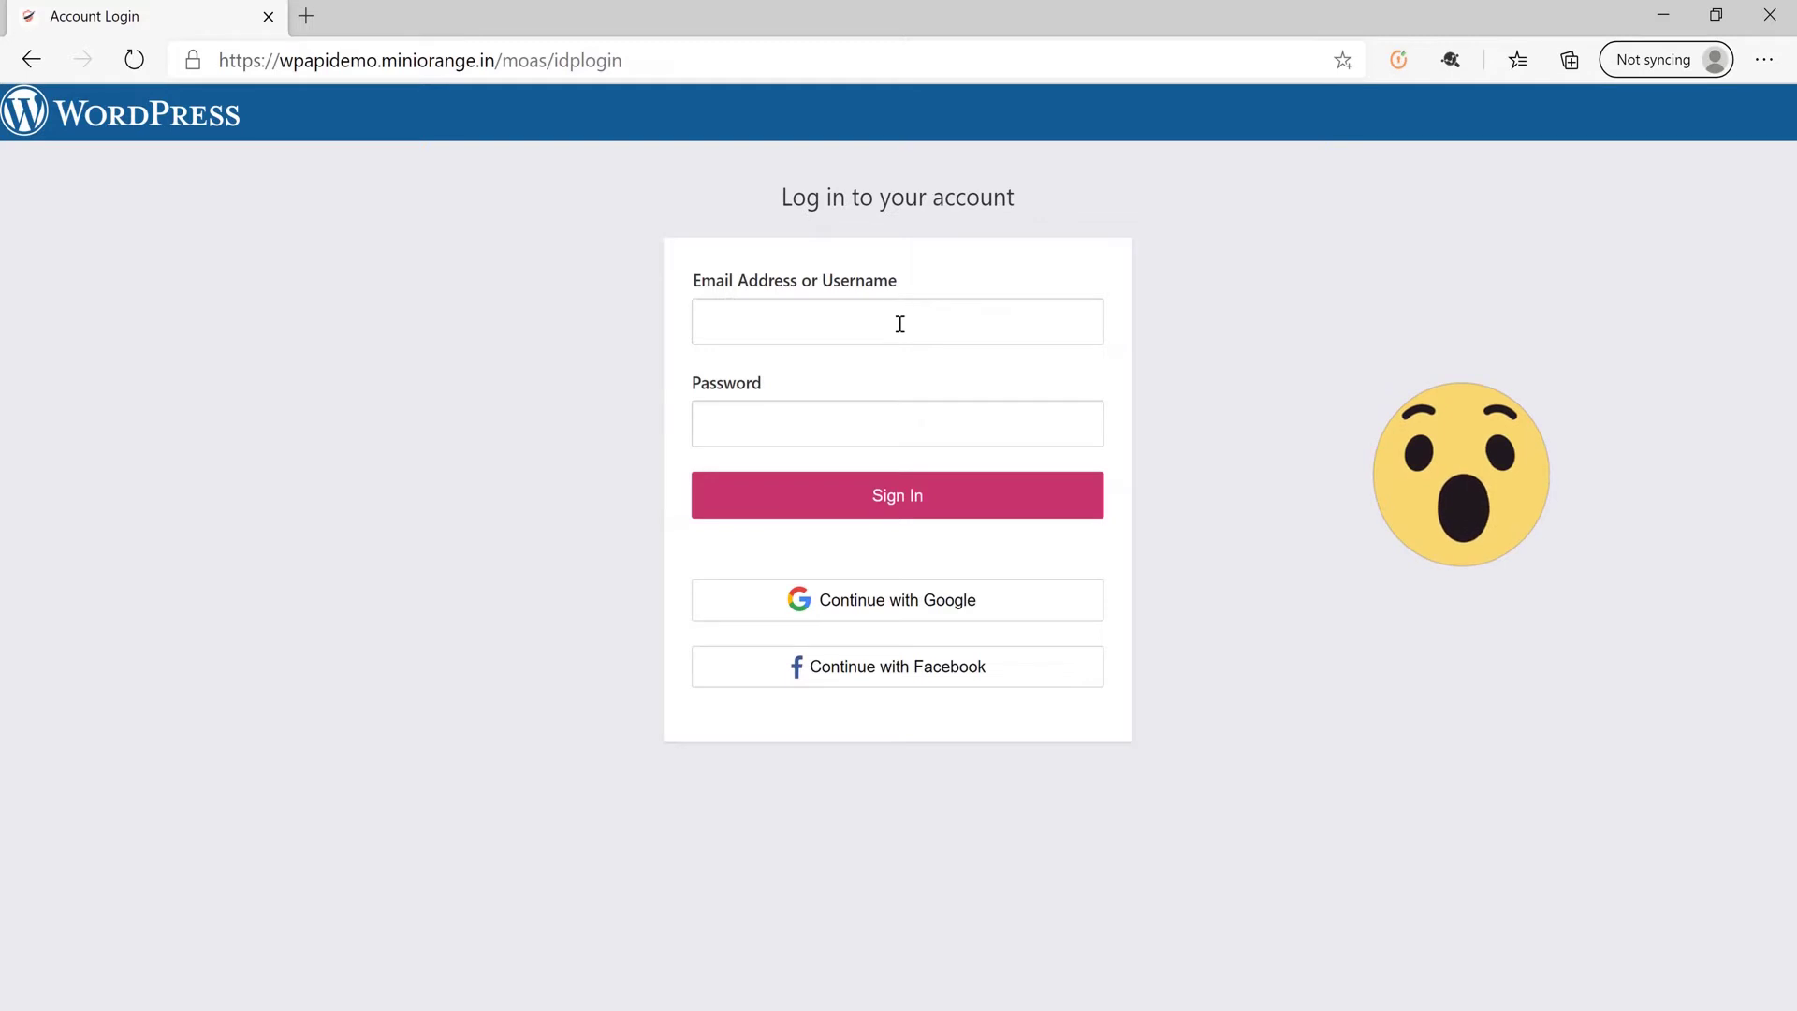
click(900, 324)
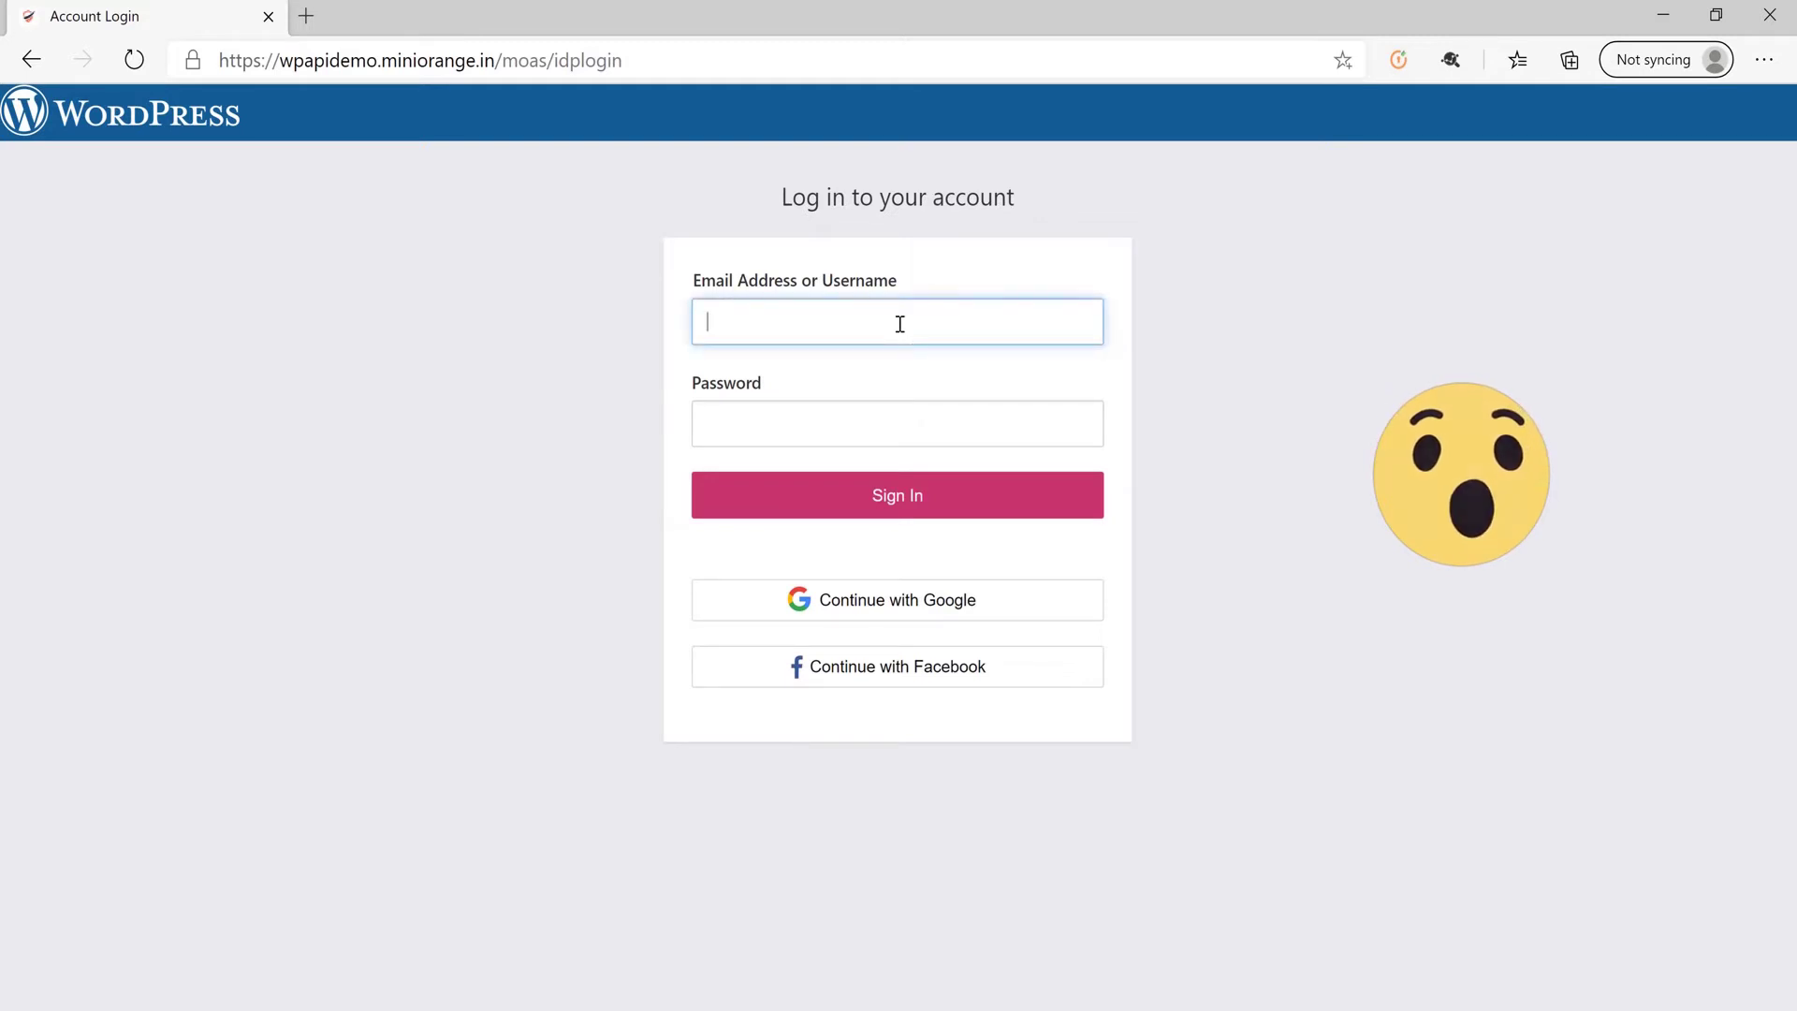
text(modemouser1234)
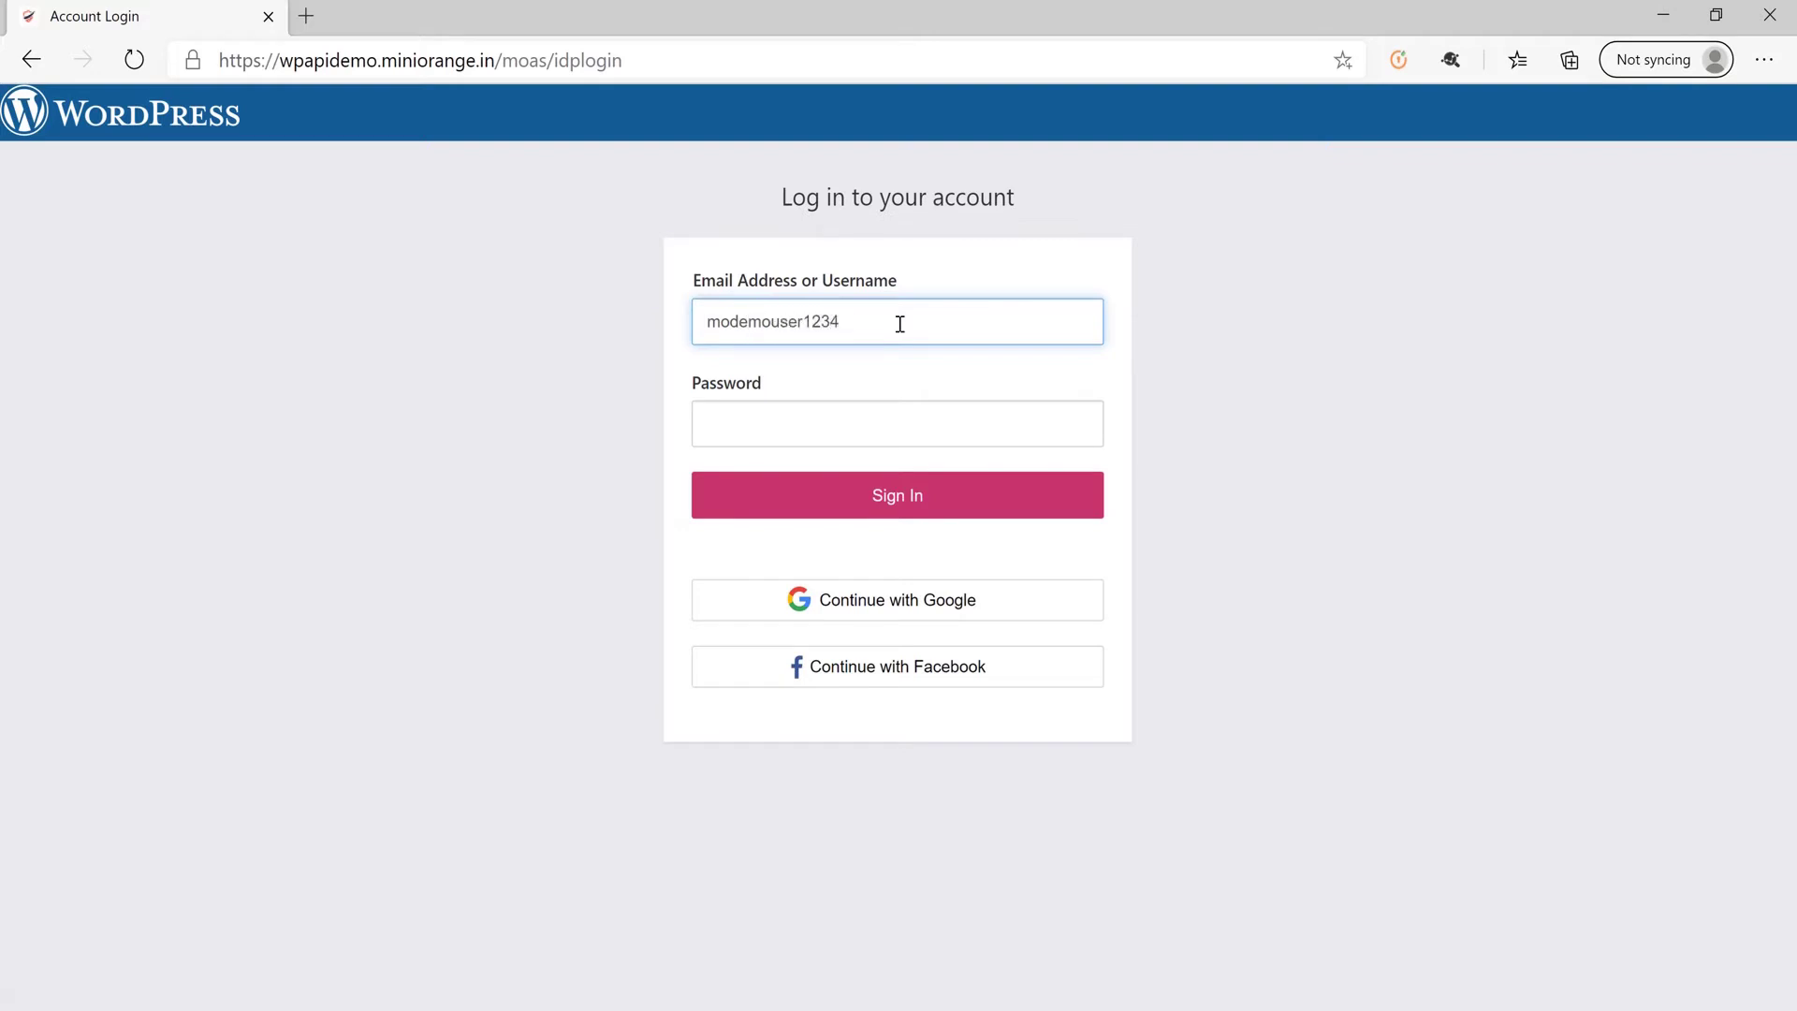
key(Tab)
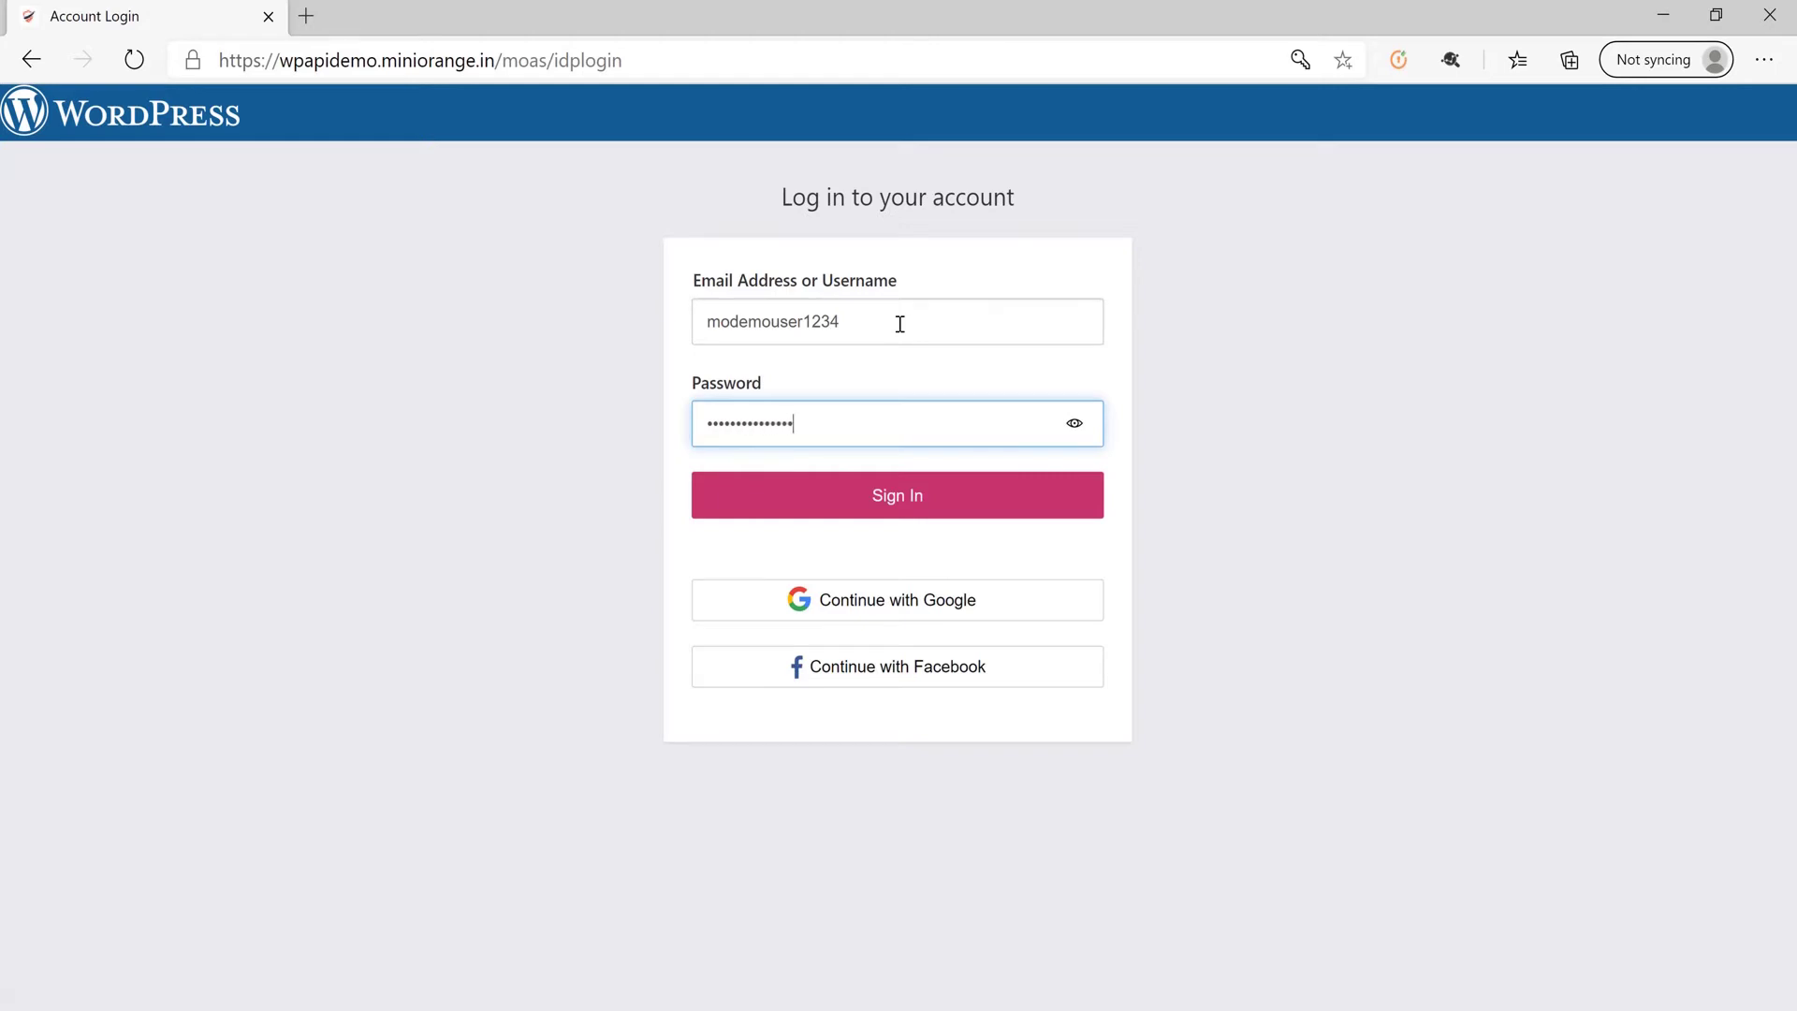
click(889, 497)
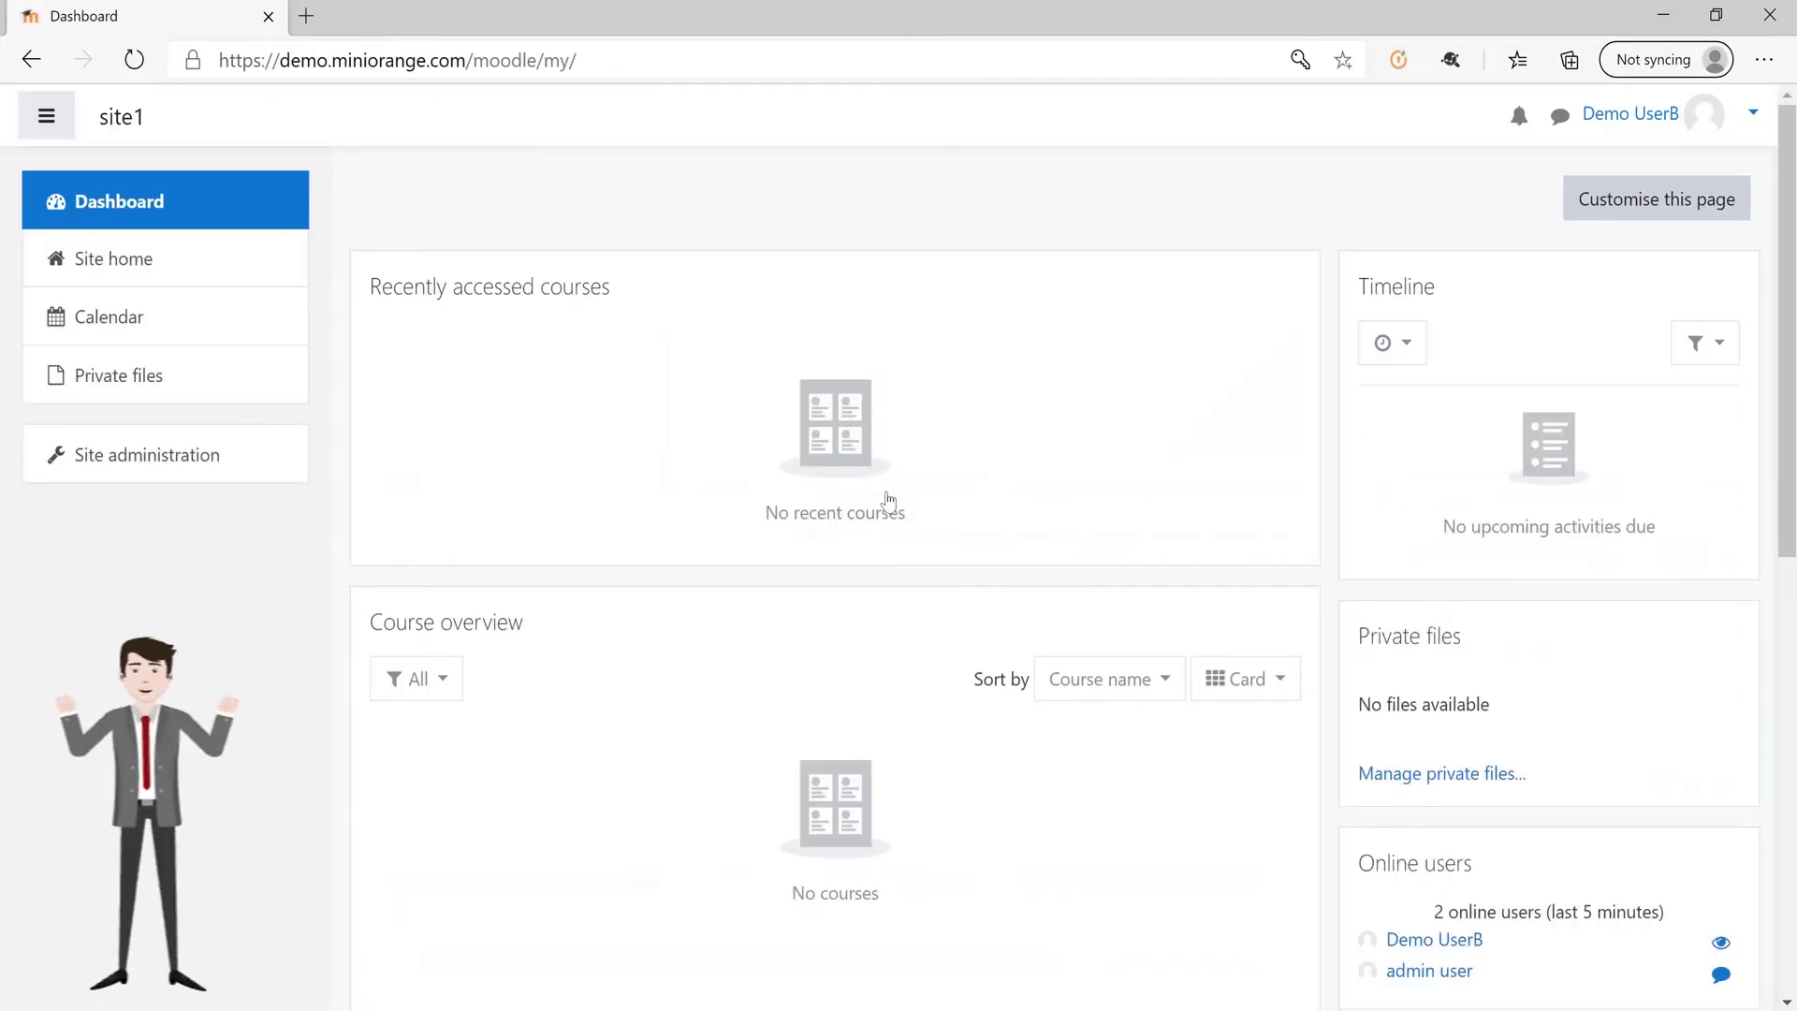
scroll(889, 501, down, 3)
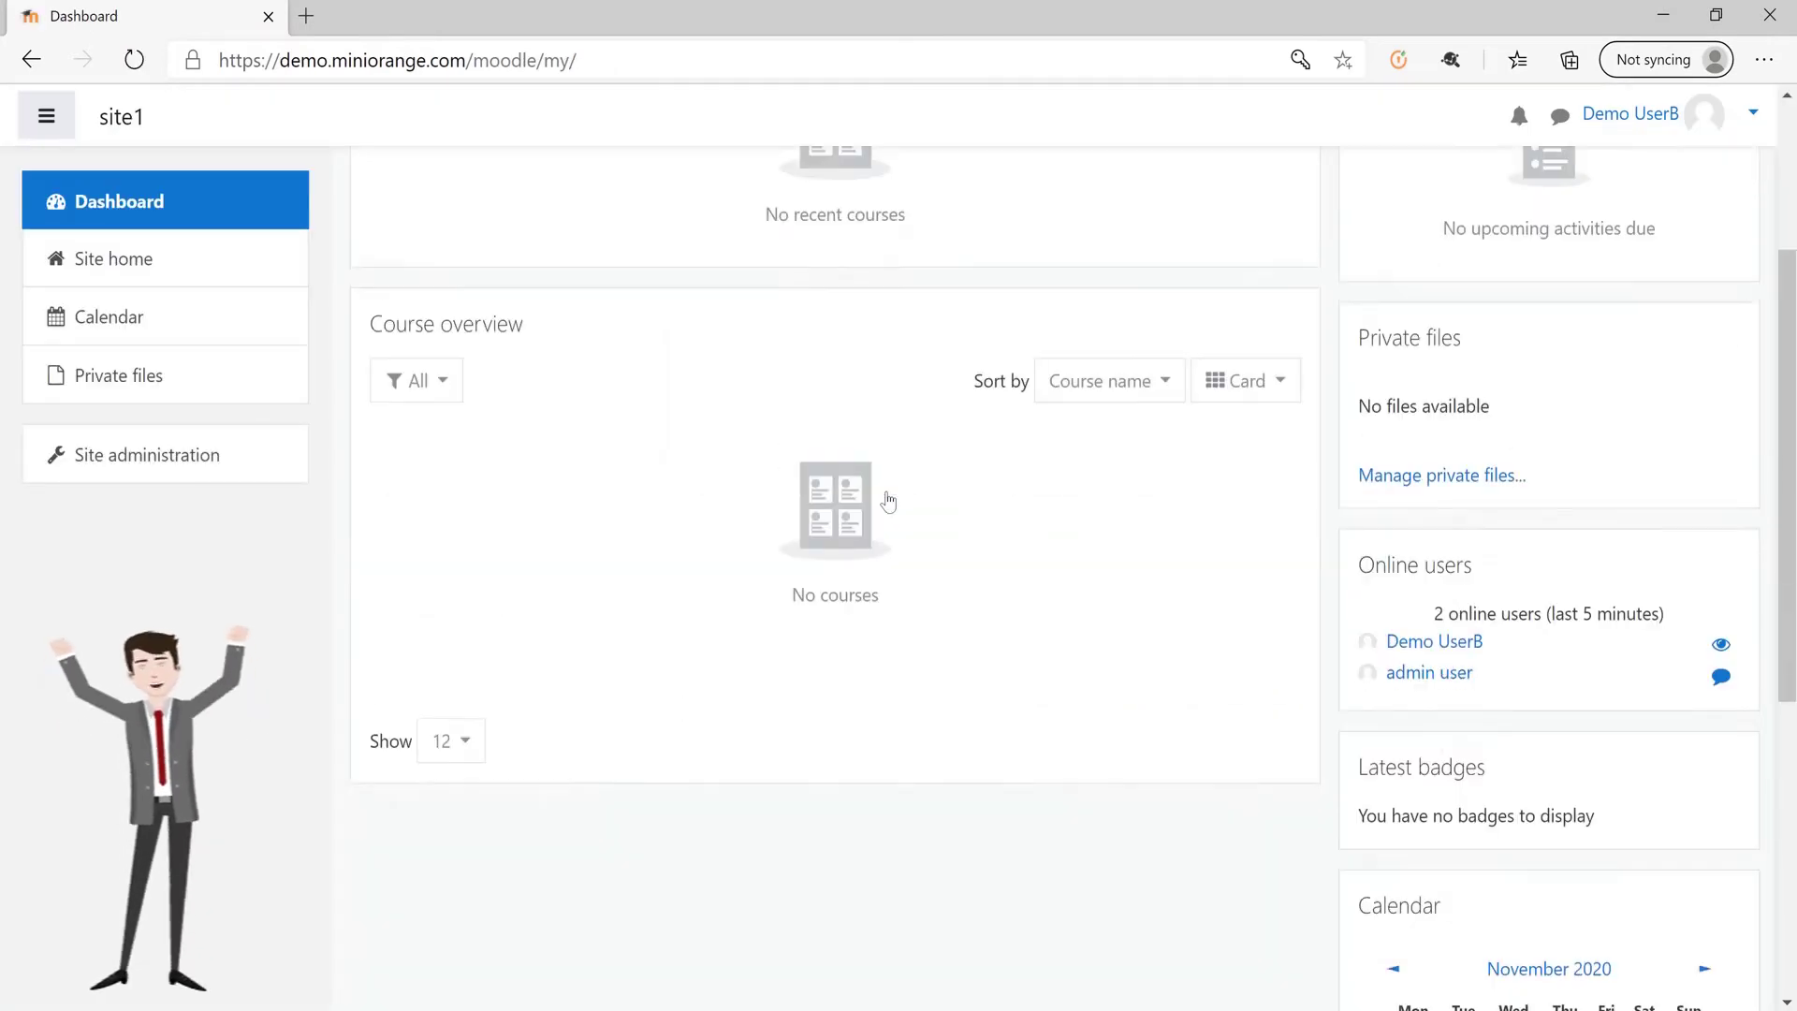
scroll(890, 501, up, 3)
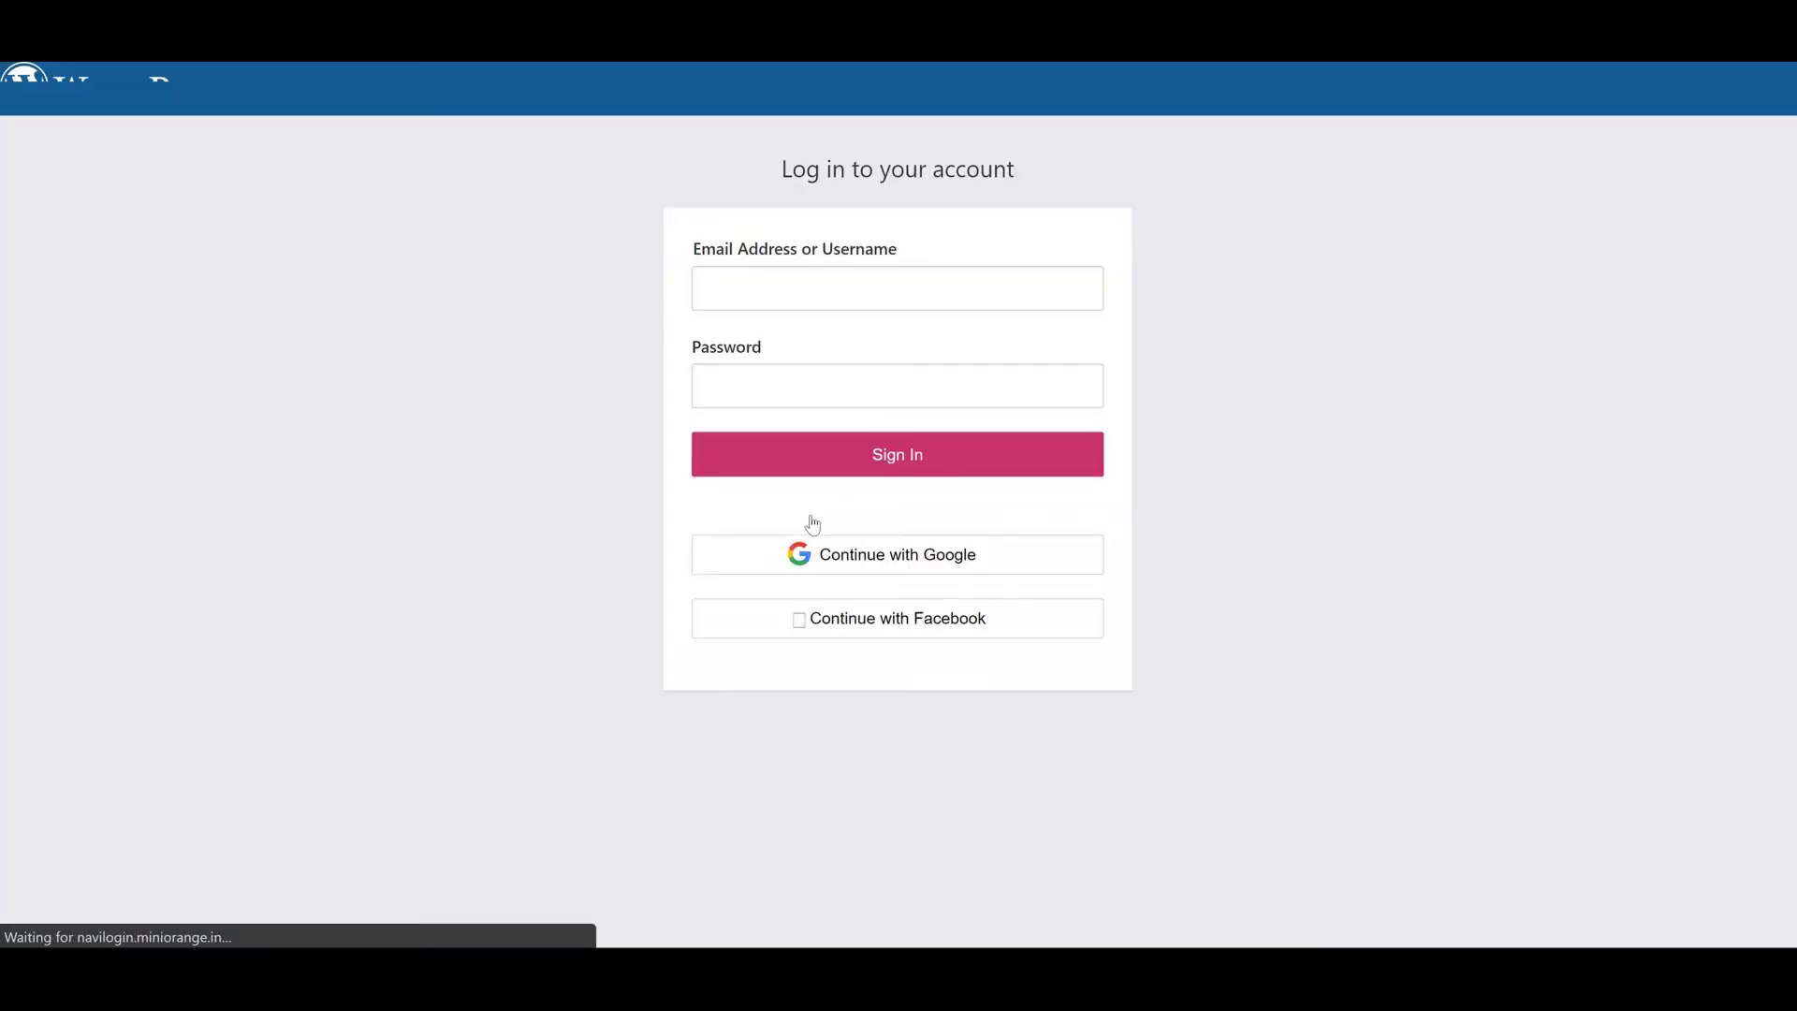
Choose Continue with Google and enter the Google account email to reach the password step
click(956, 565)
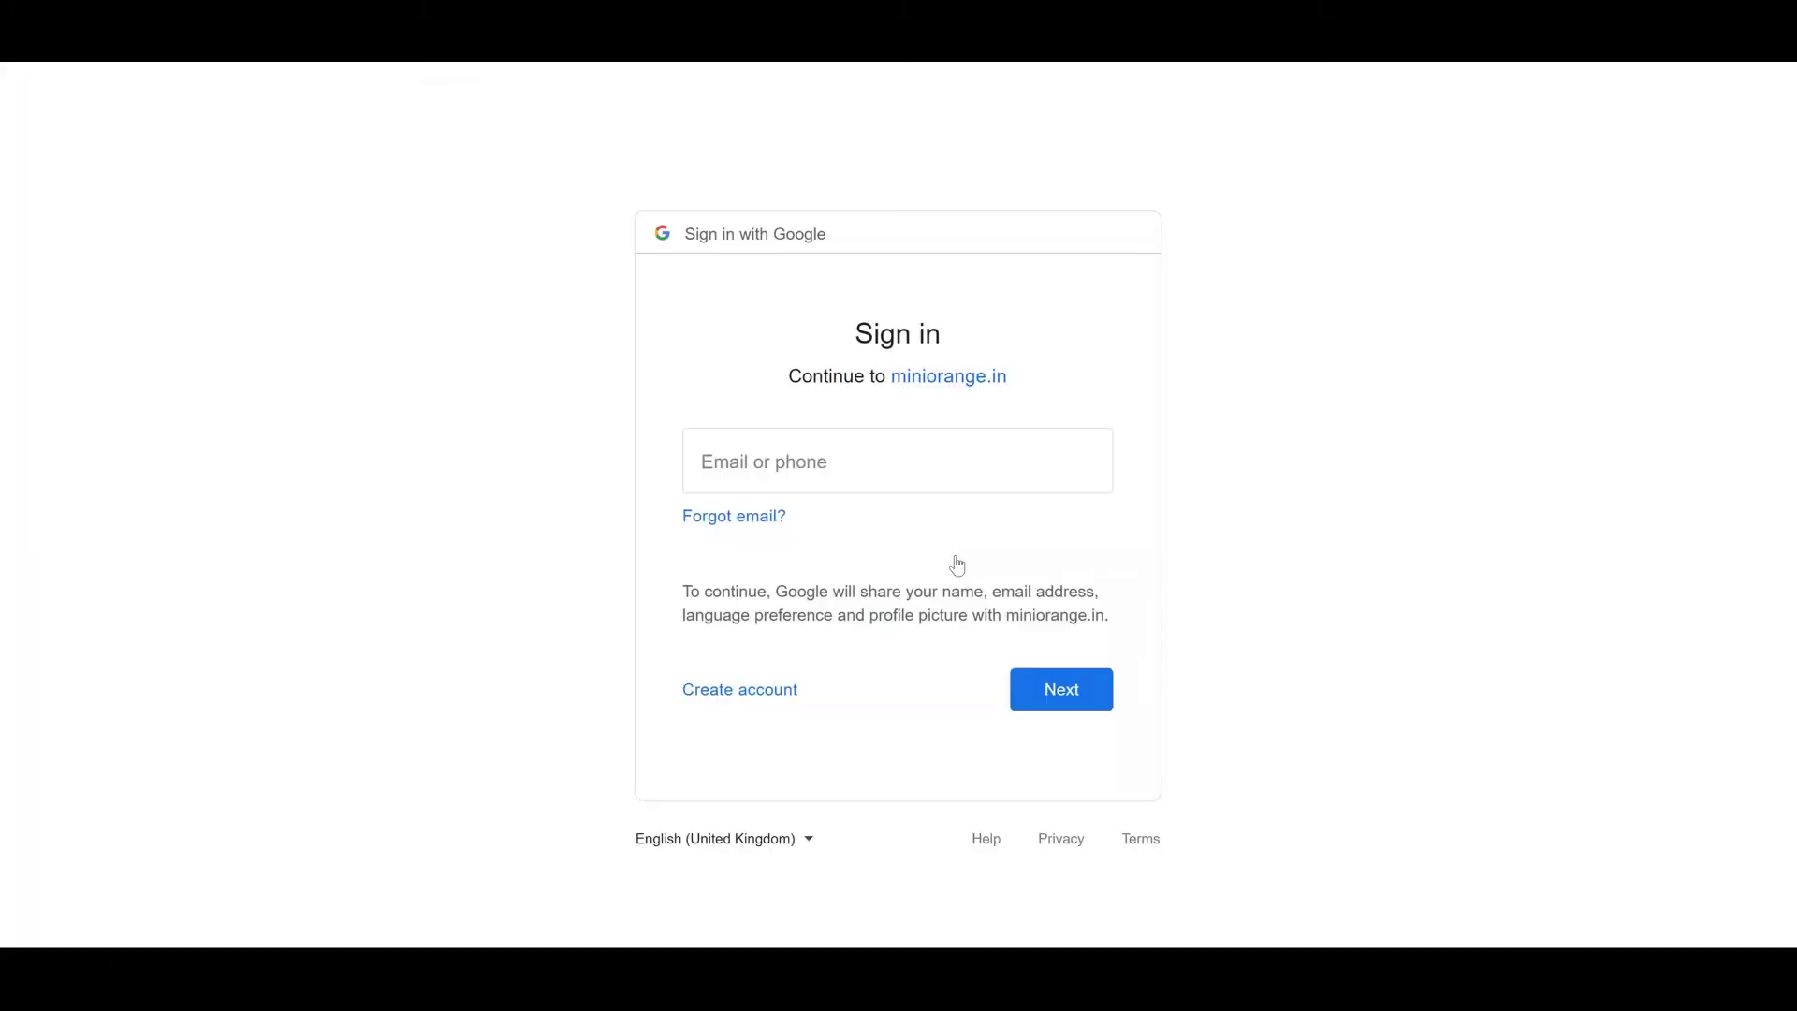
click(865, 479)
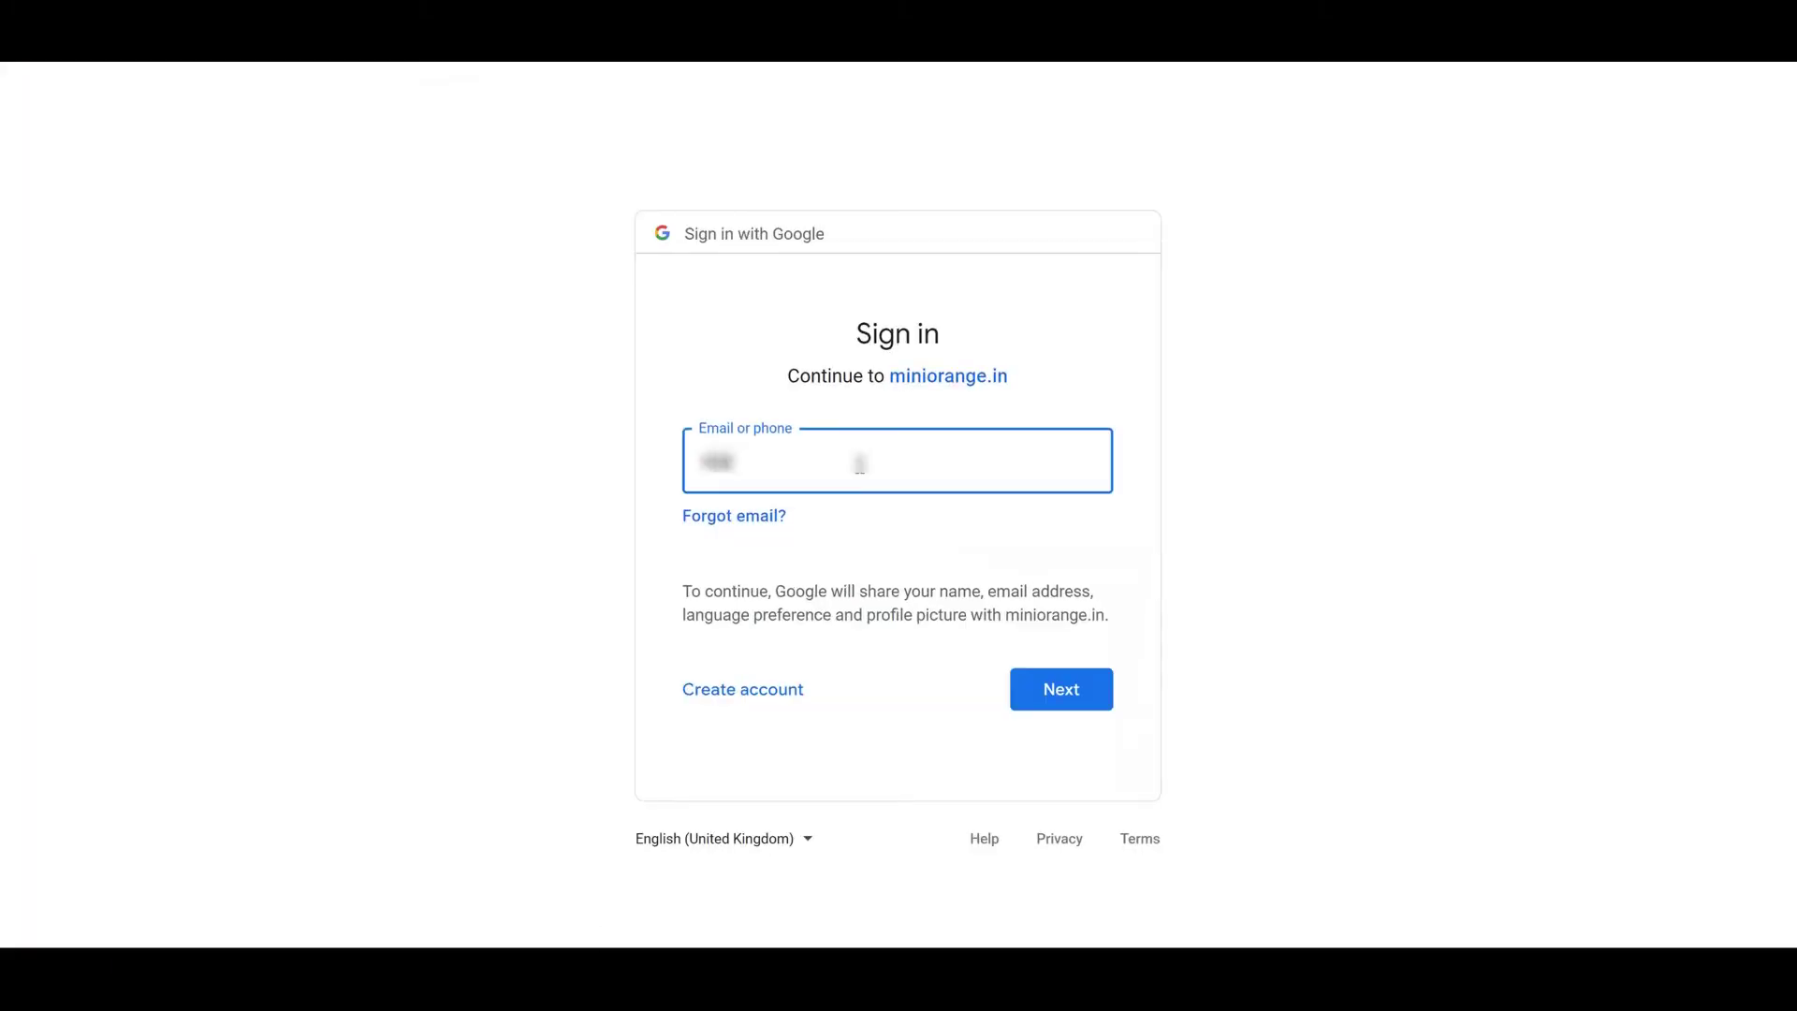
click(1023, 710)
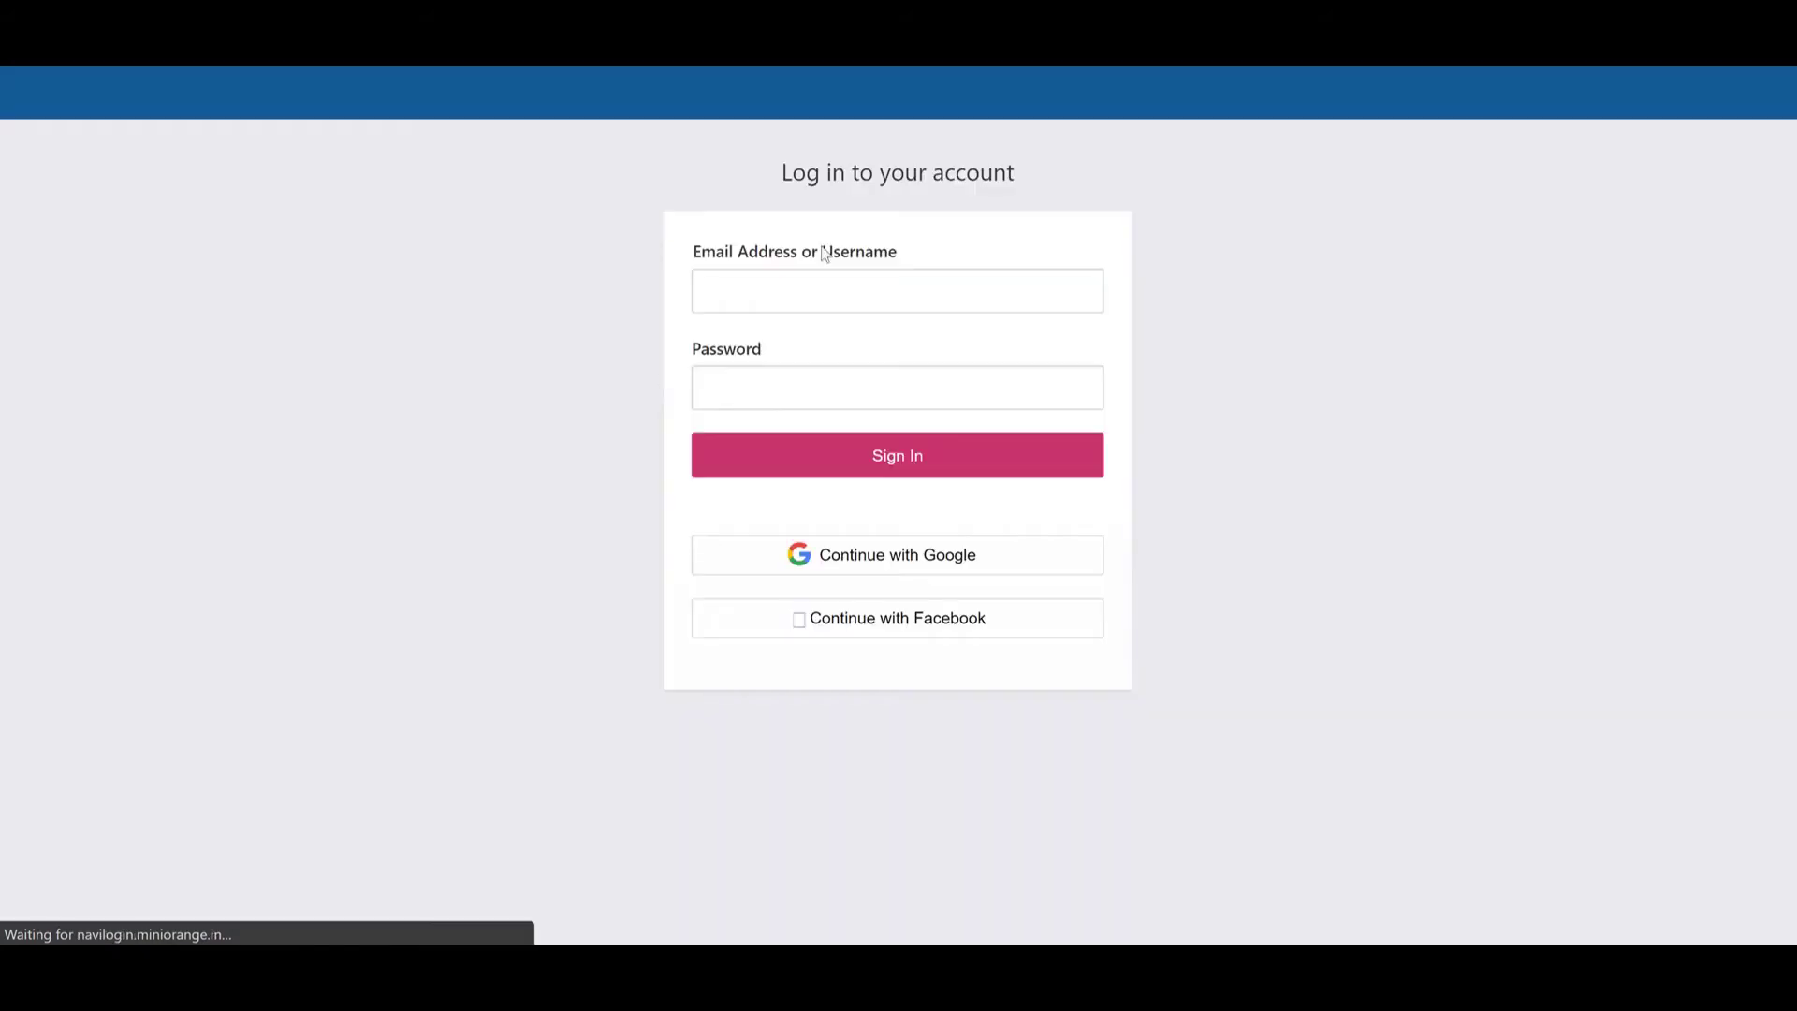
Sign in to Moodle through the WordPress form with the new user's username and password
click(813, 286)
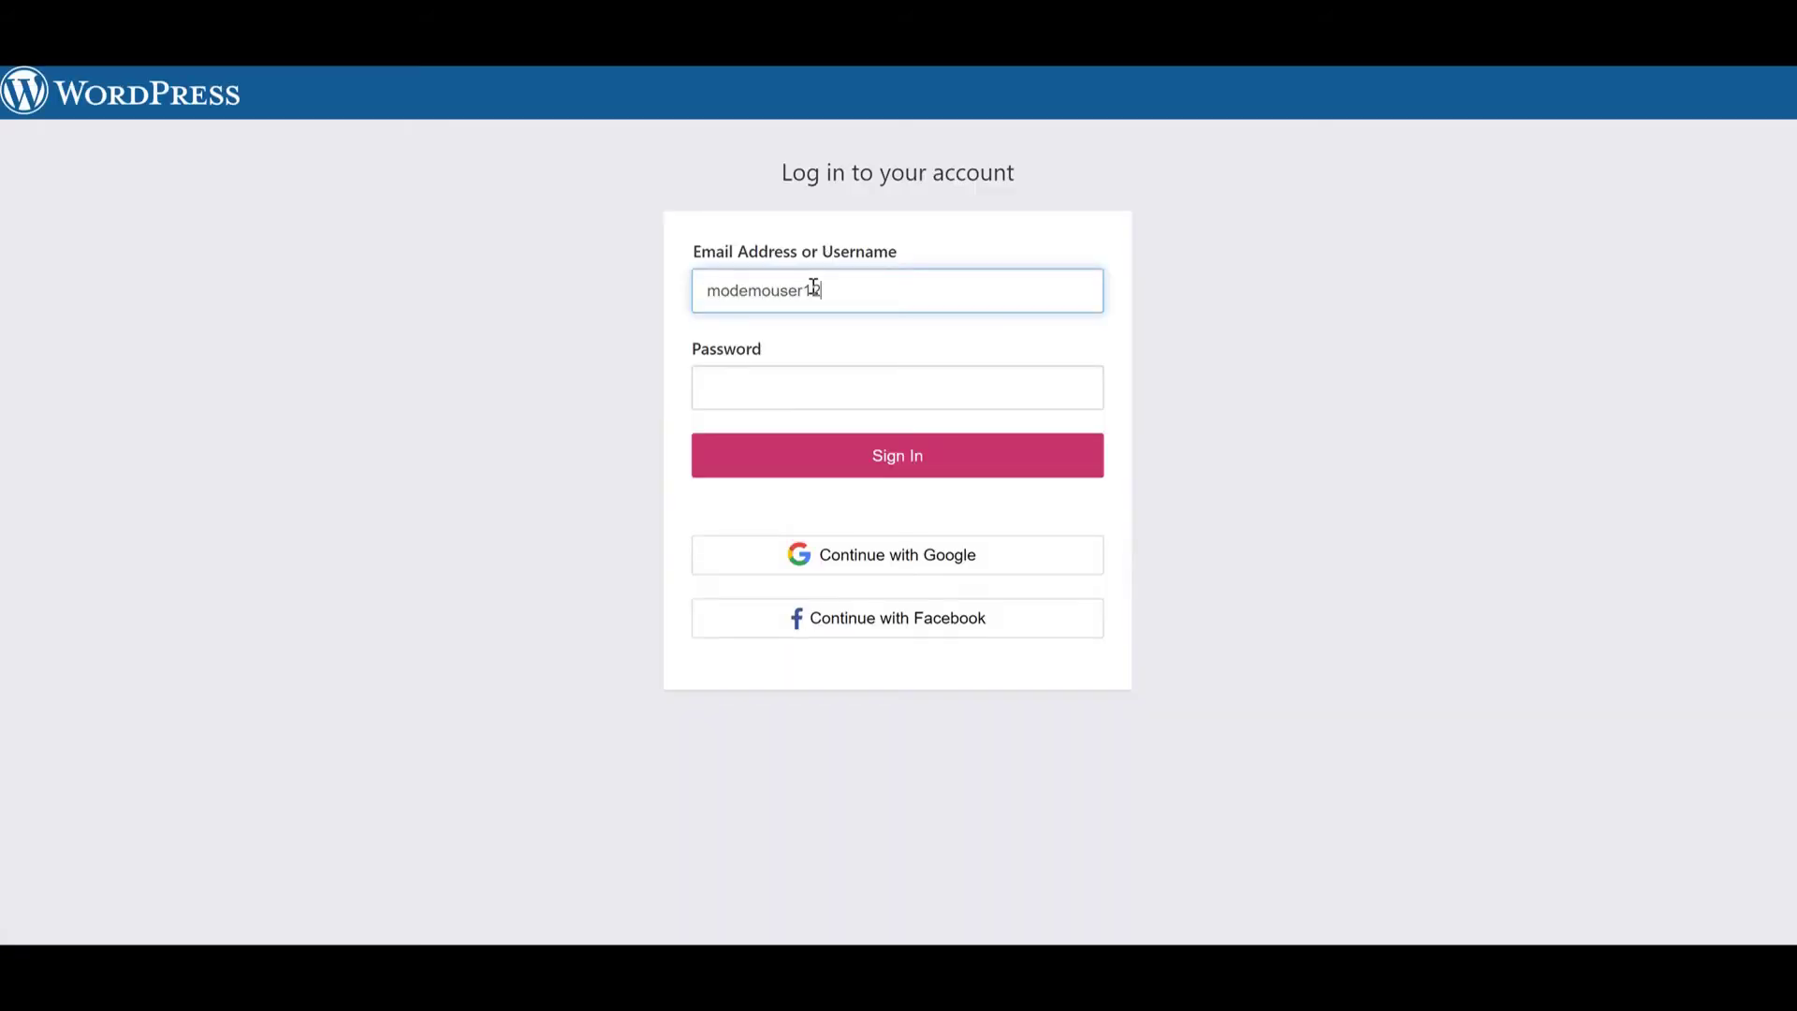
click(818, 386)
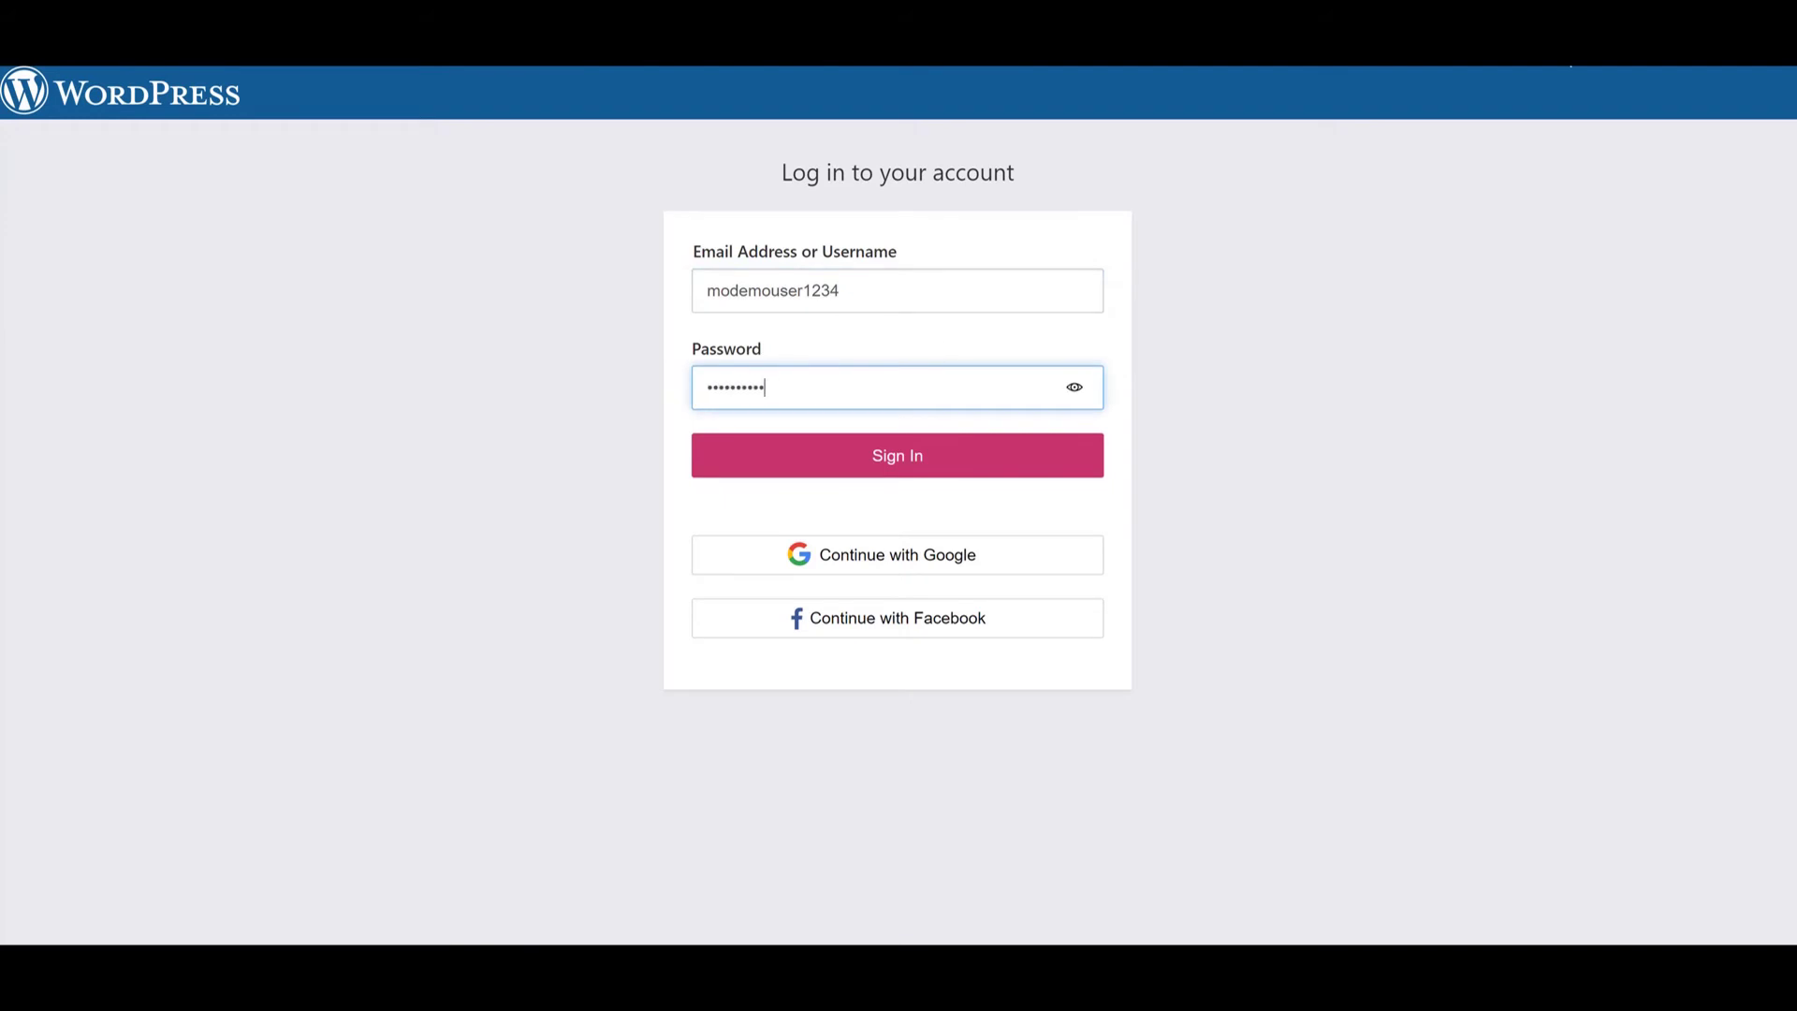
click(928, 462)
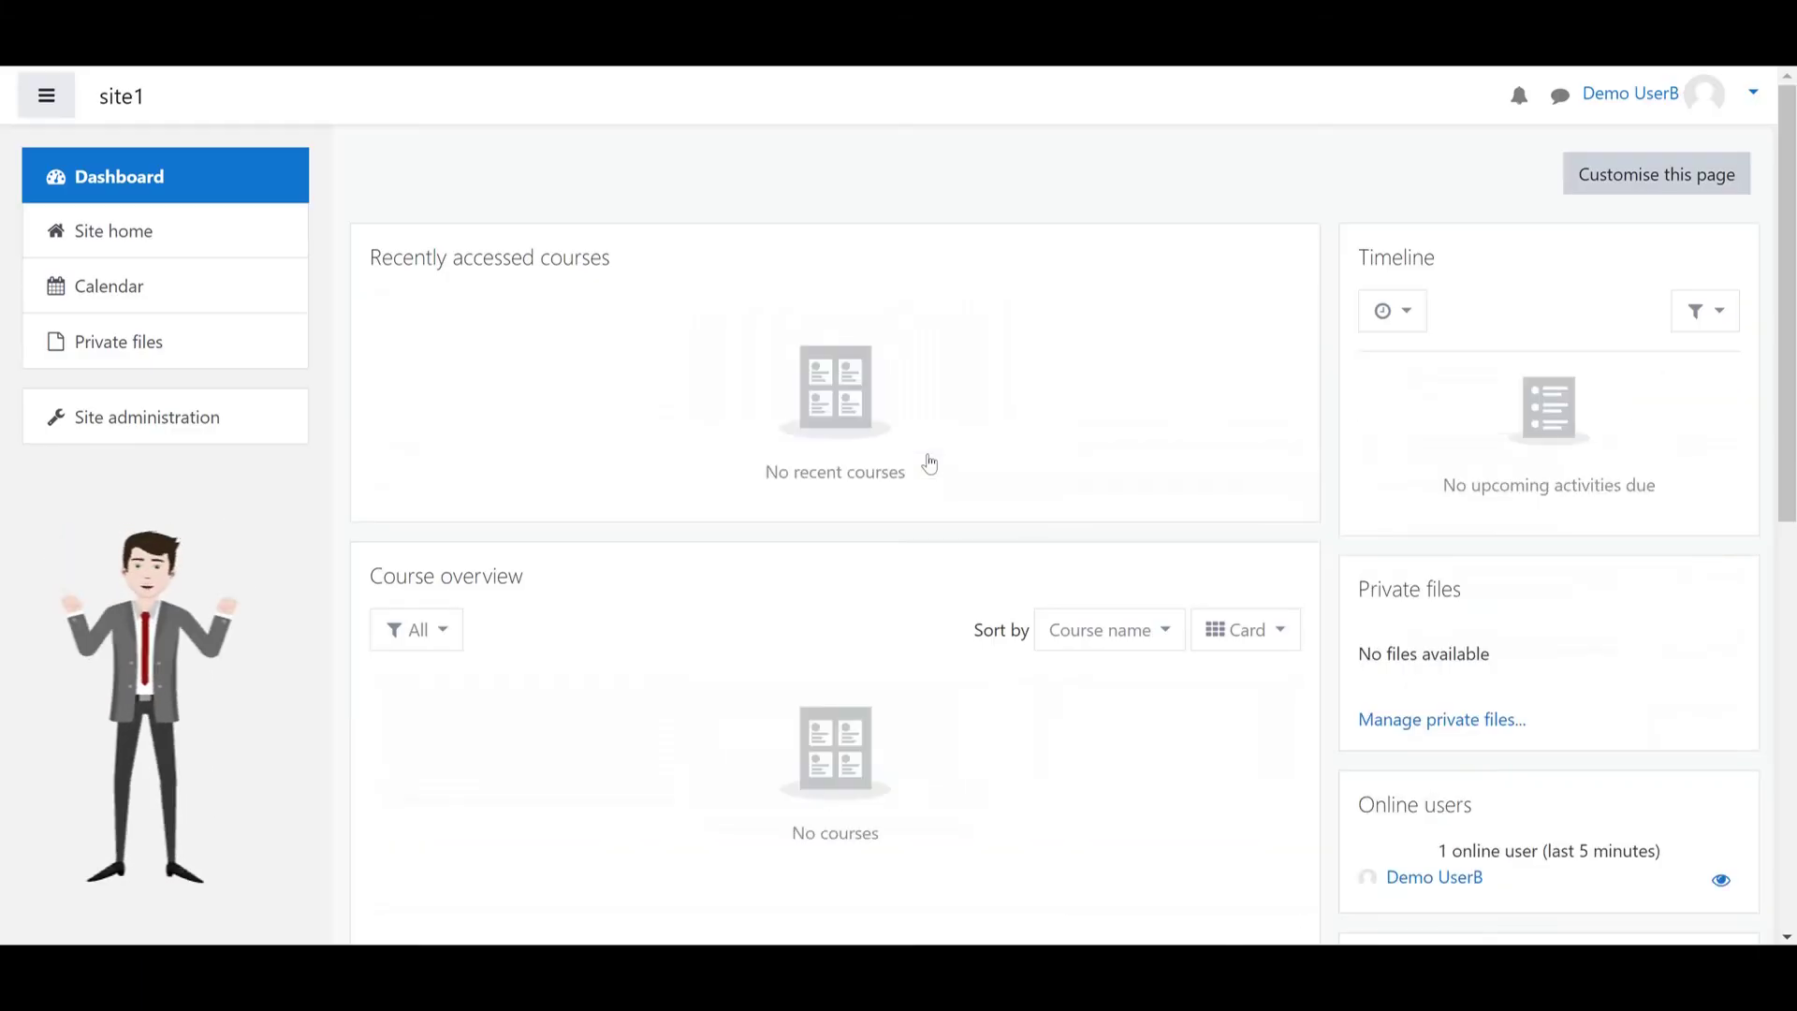
scroll(930, 464, down, 4)
scroll(929, 463, up, 4)
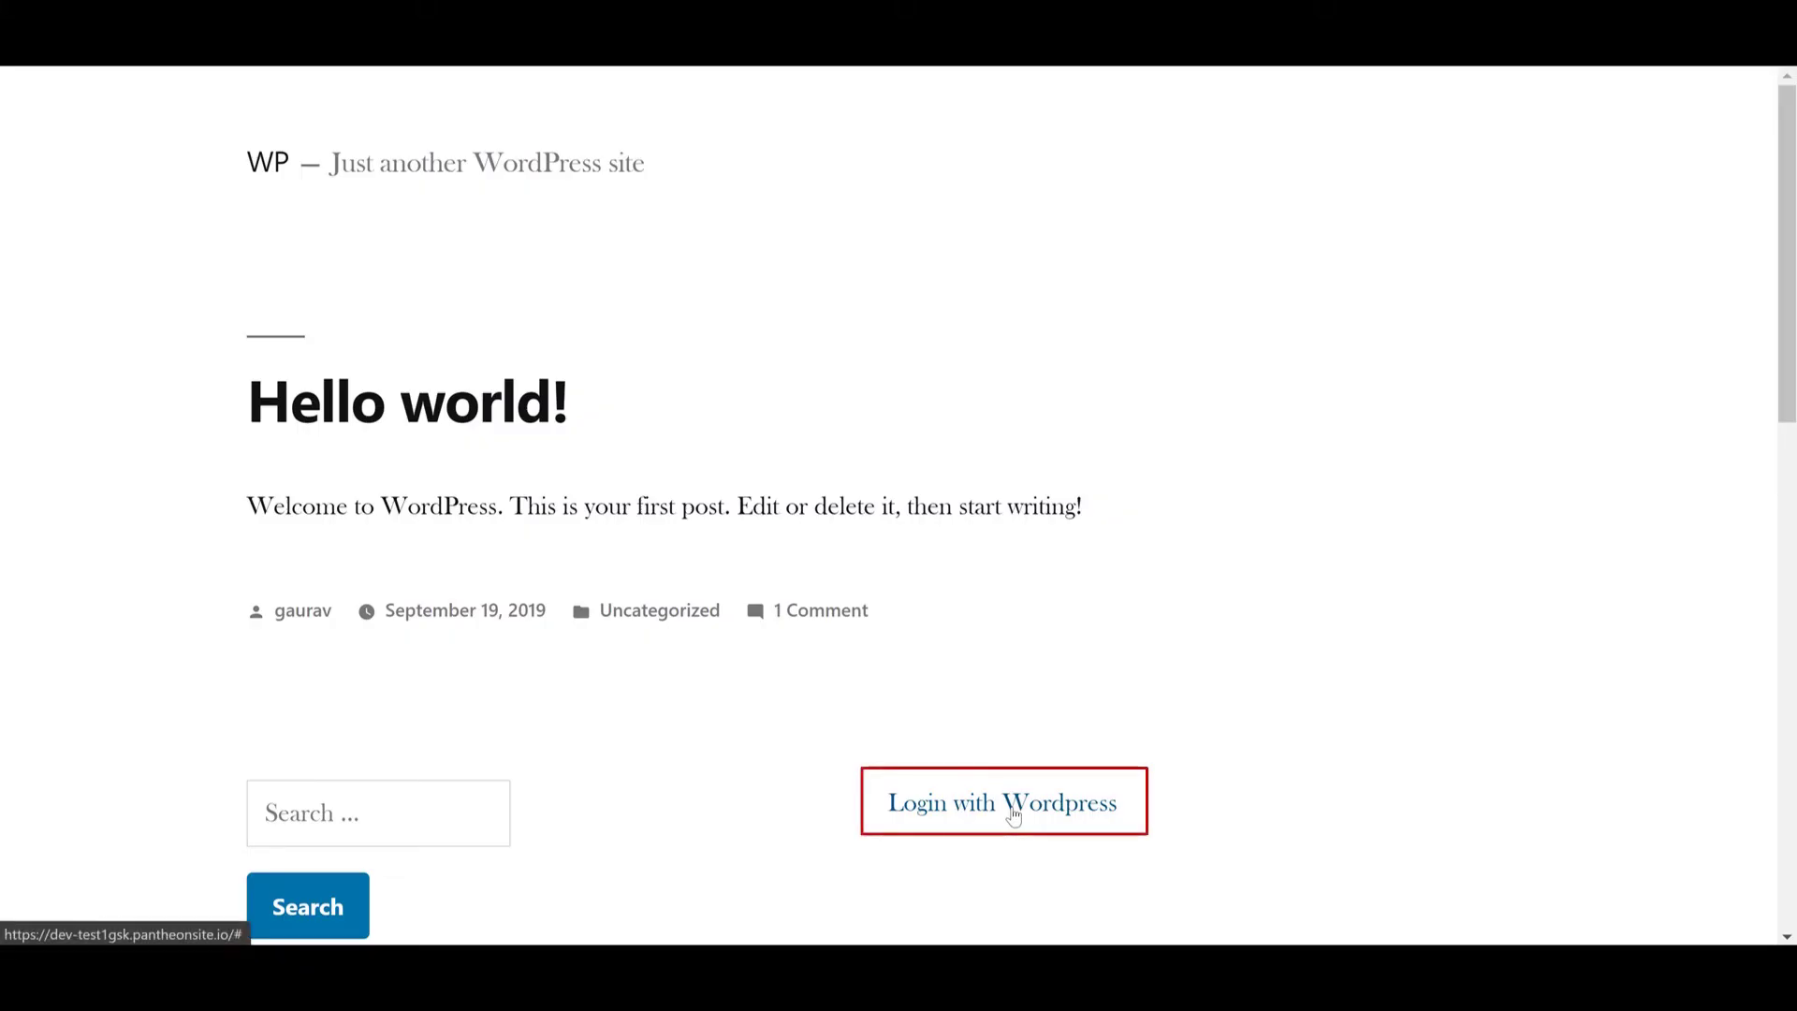
Log in to the WordPress site as the new user, then follow the footer's Visit Moodle link
click(1014, 817)
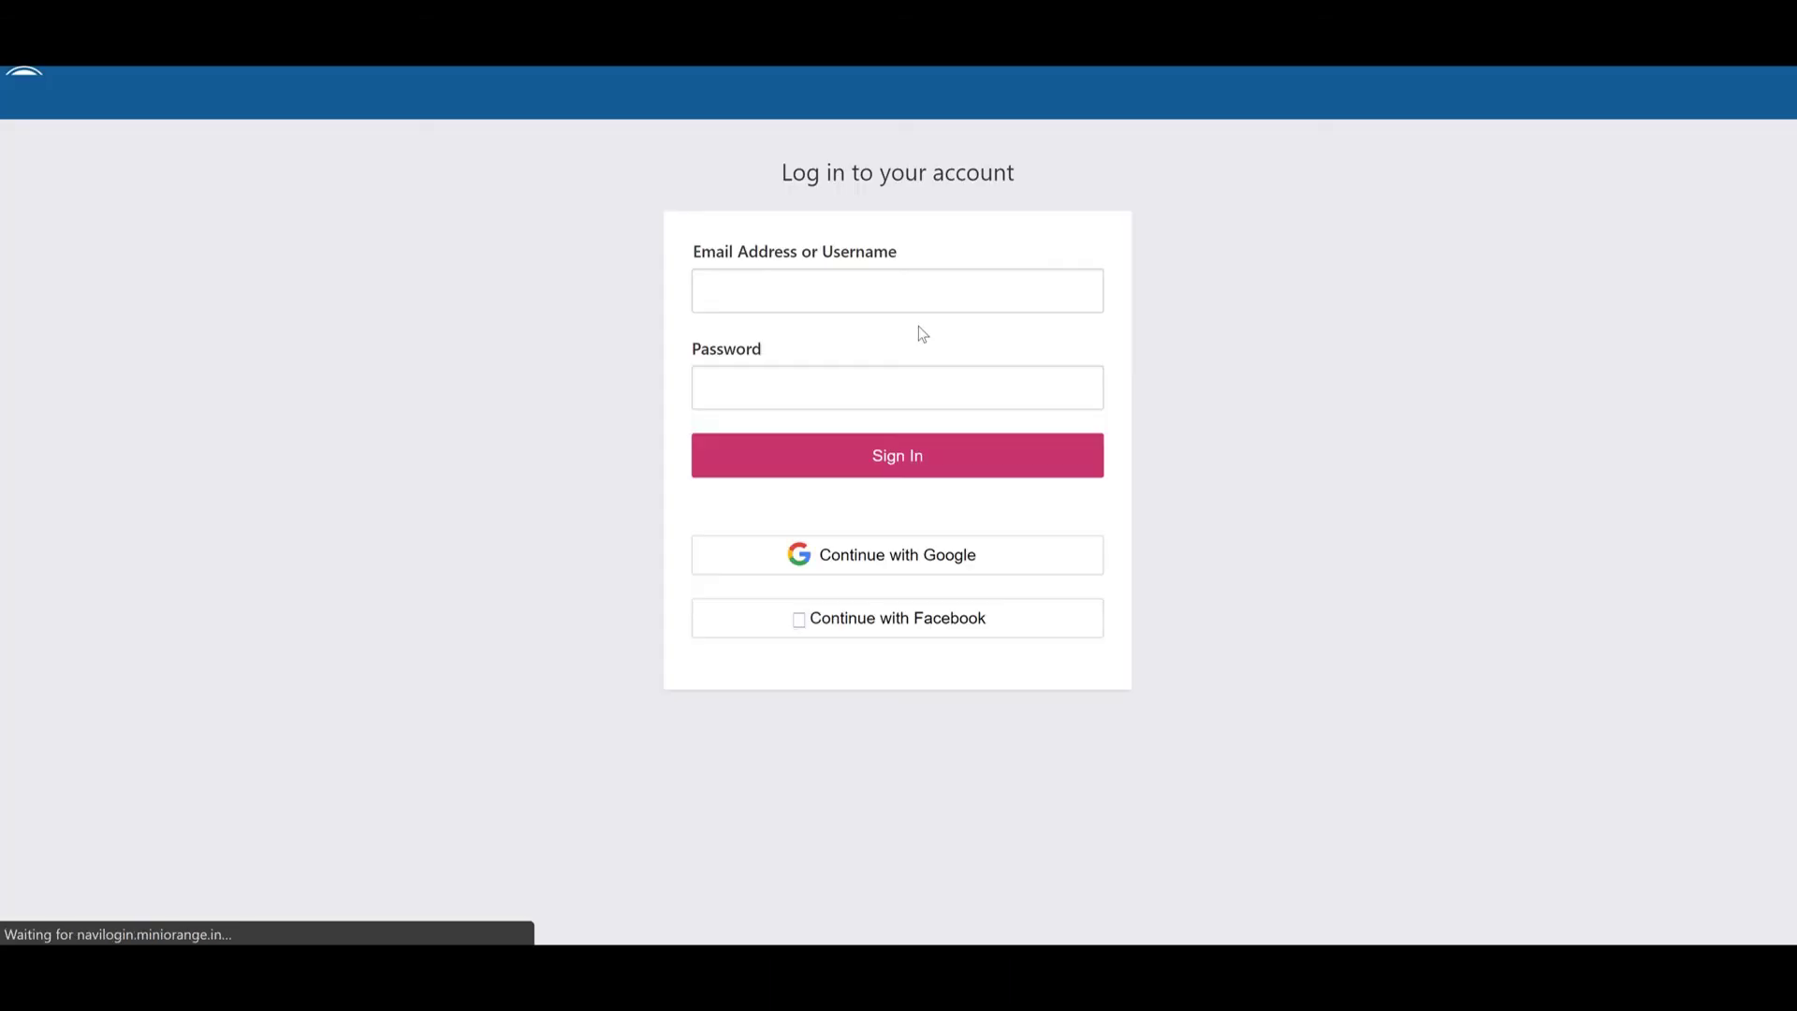
click(903, 285)
text(modemouser1234)
key(Tab)
text(***************)
click(850, 456)
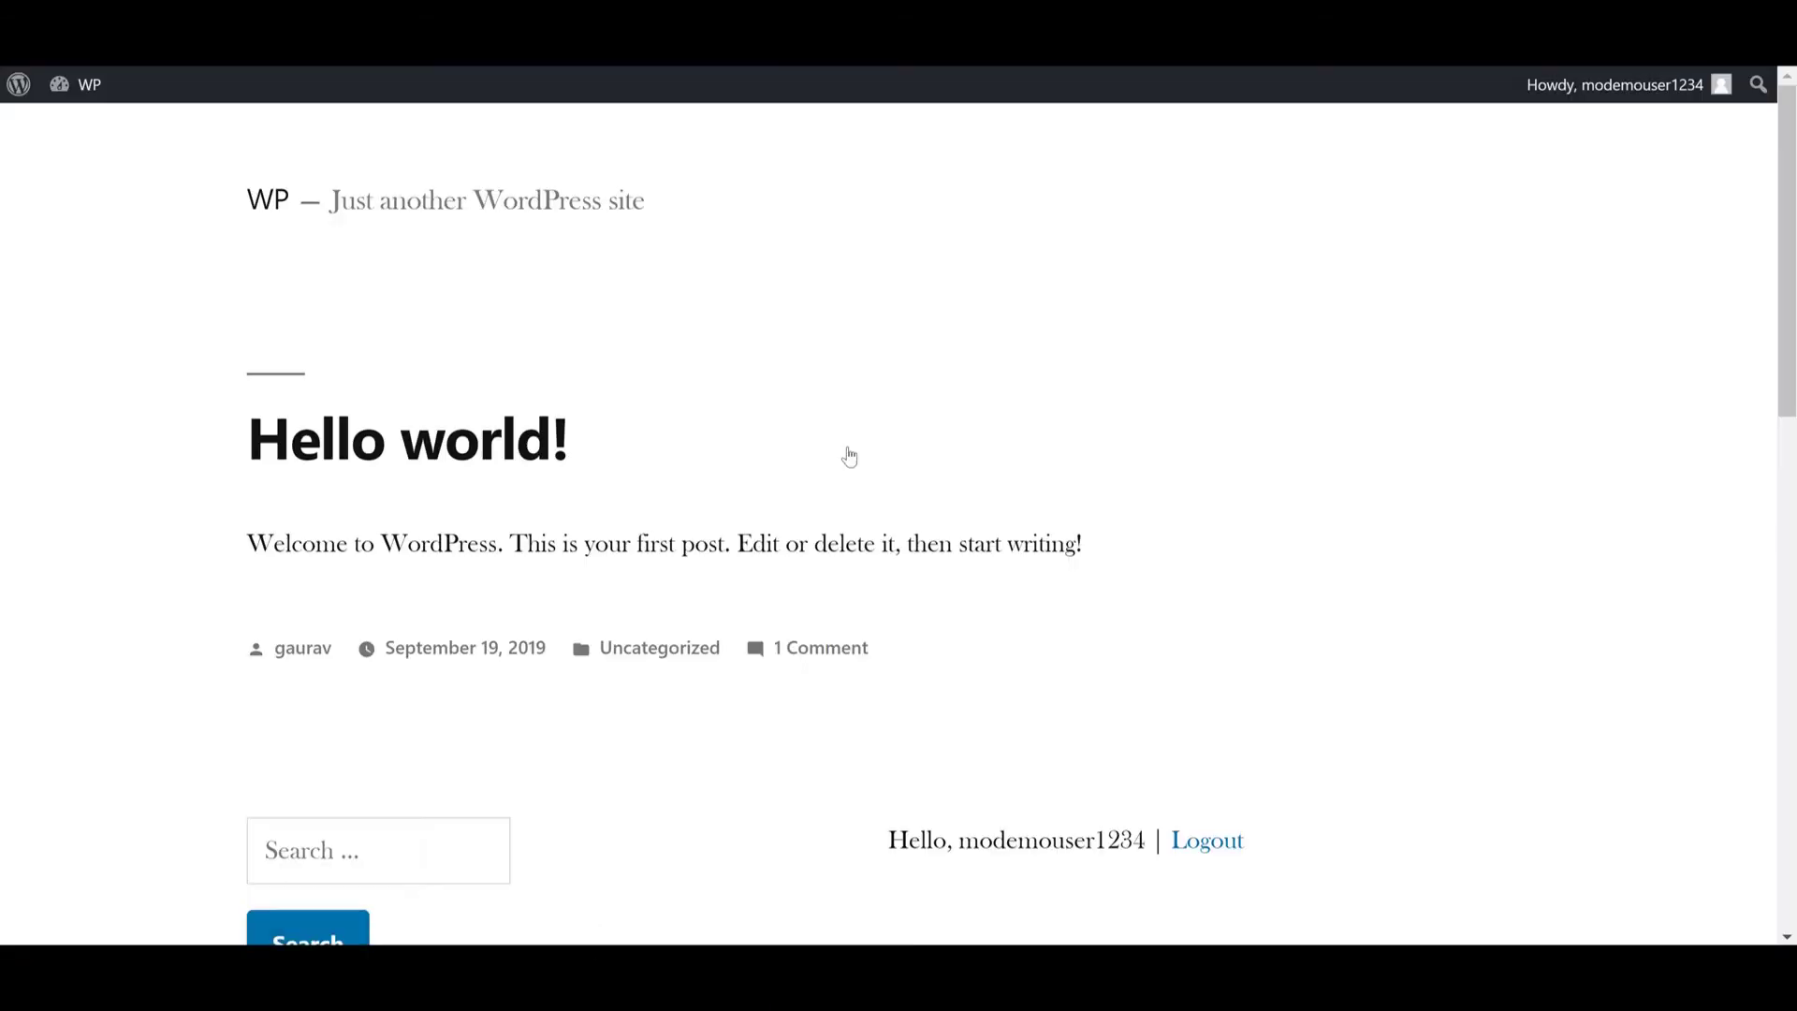
scroll(850, 456, down, 15)
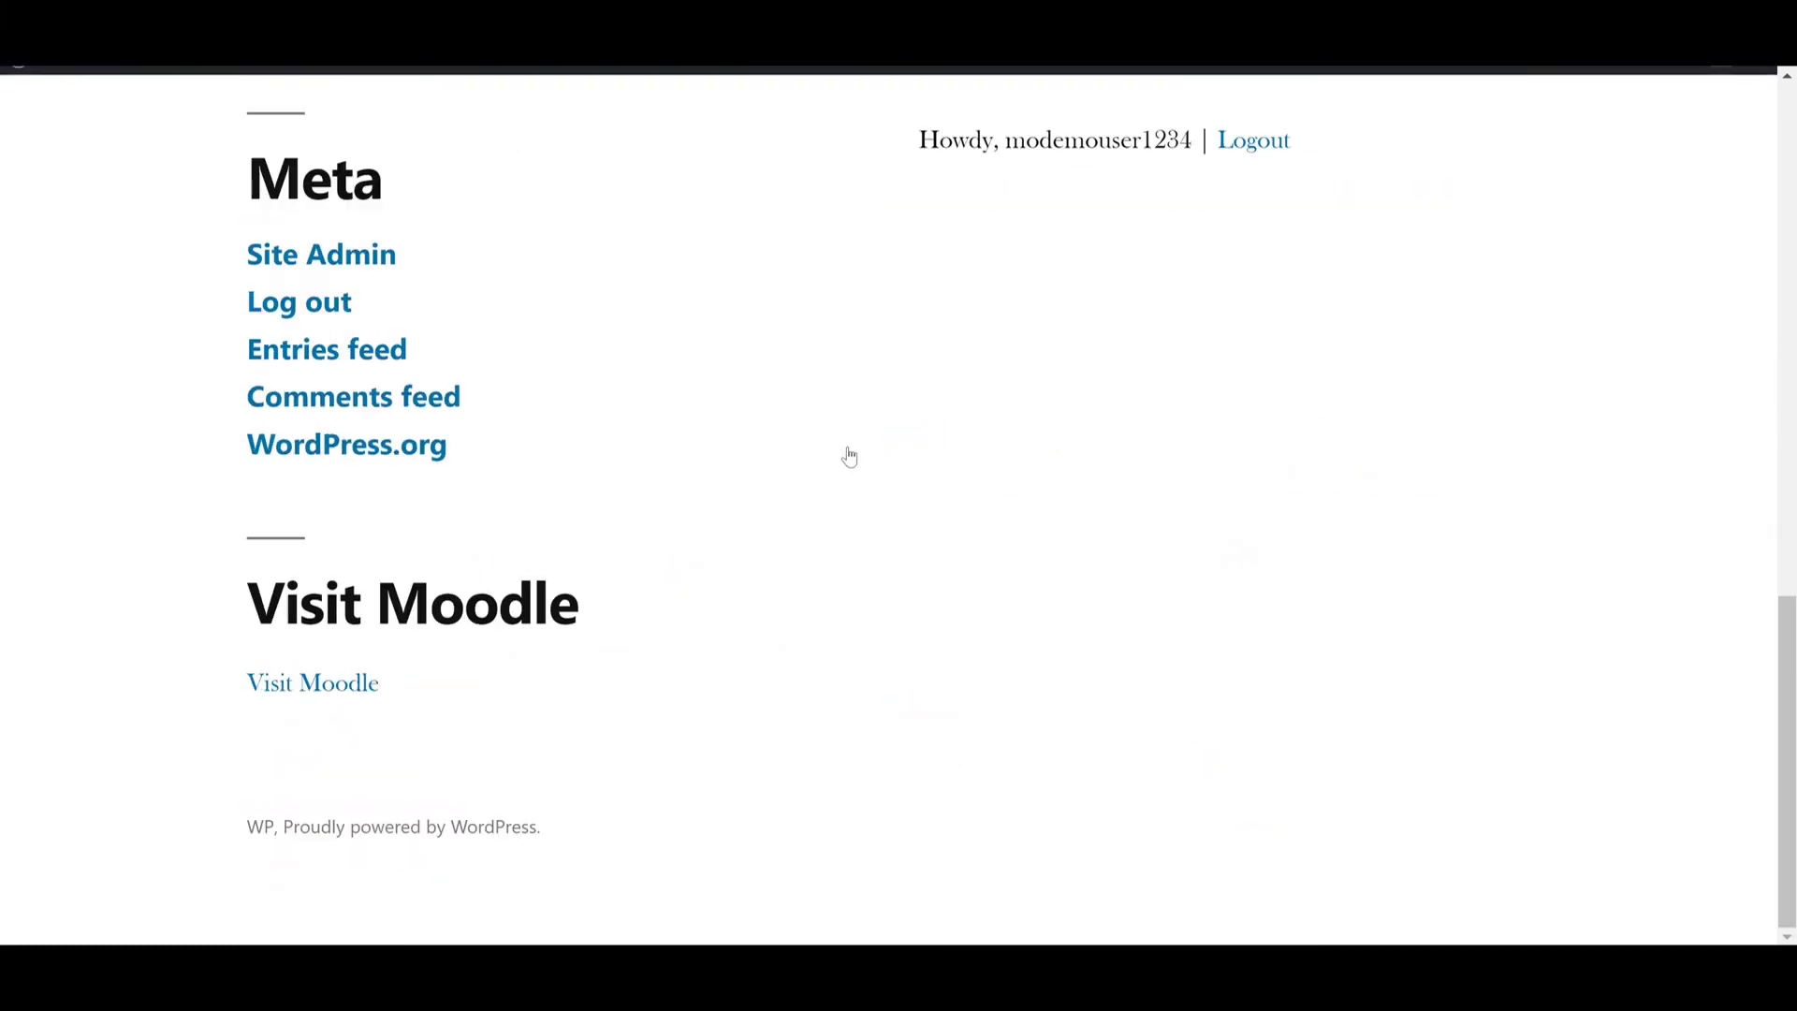
click(329, 724)
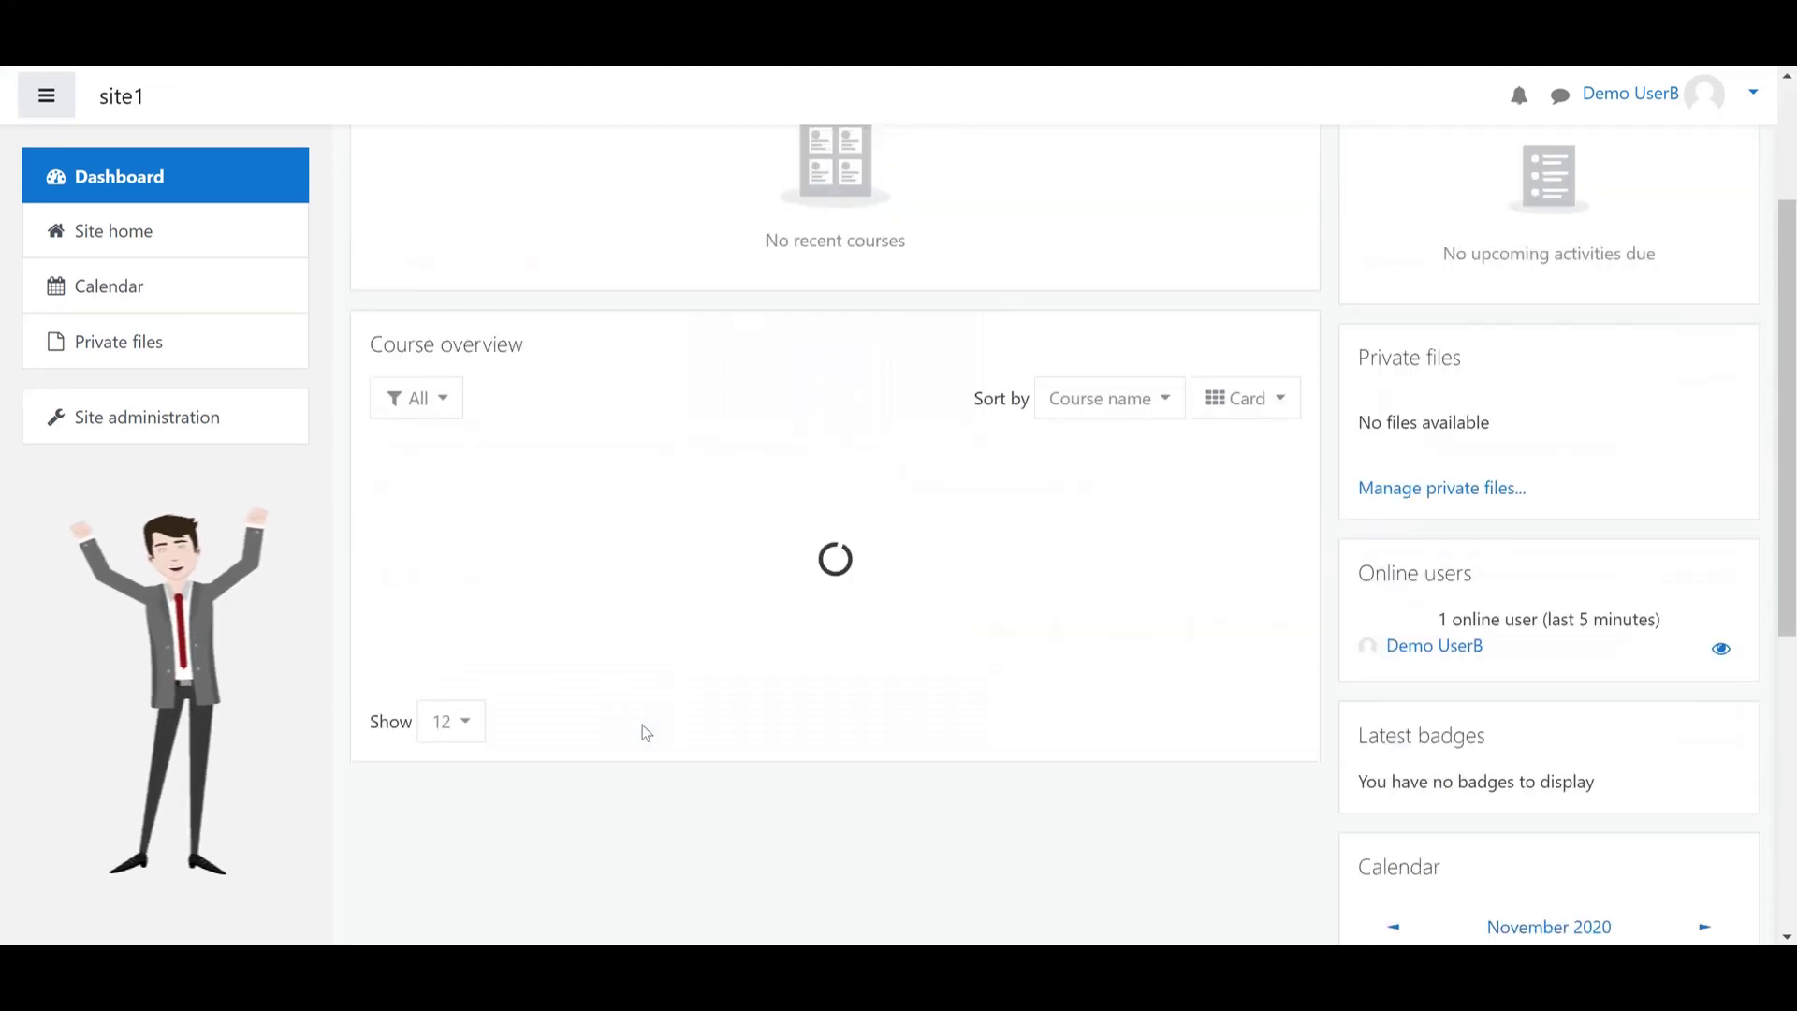
Log out of Moodle from the user name menu at the top right
click(1663, 96)
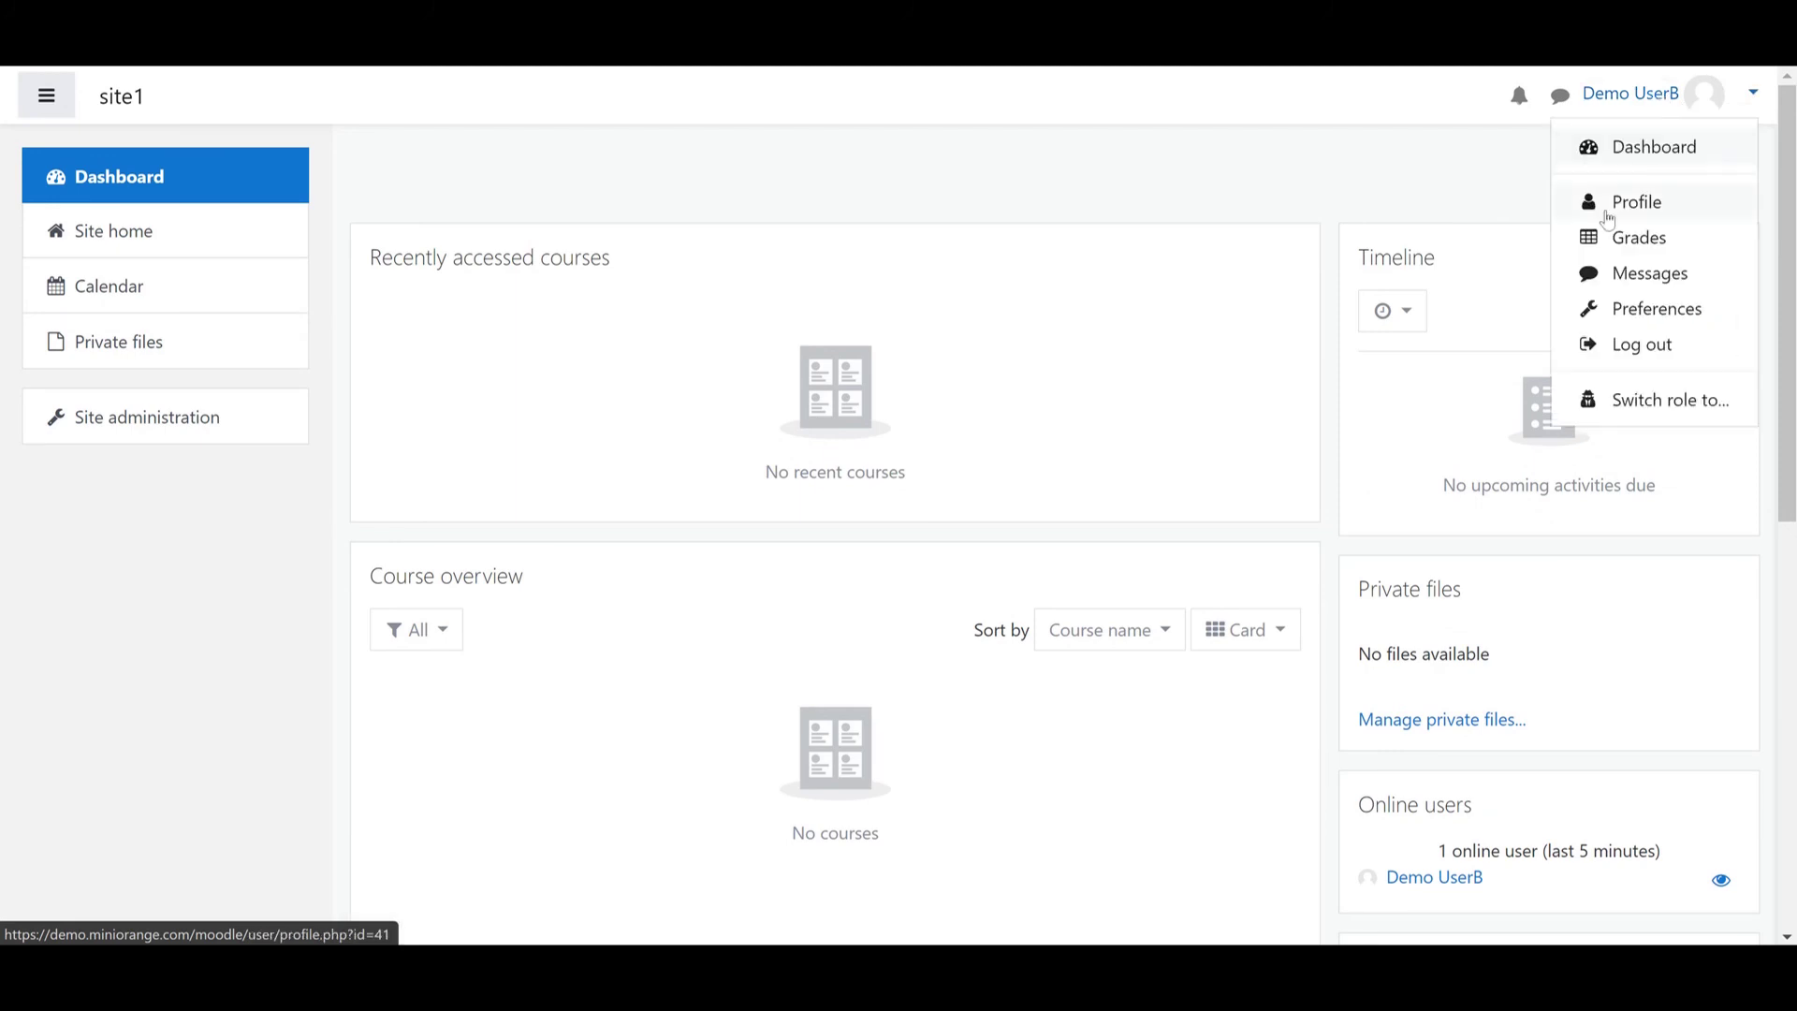
click(1650, 349)
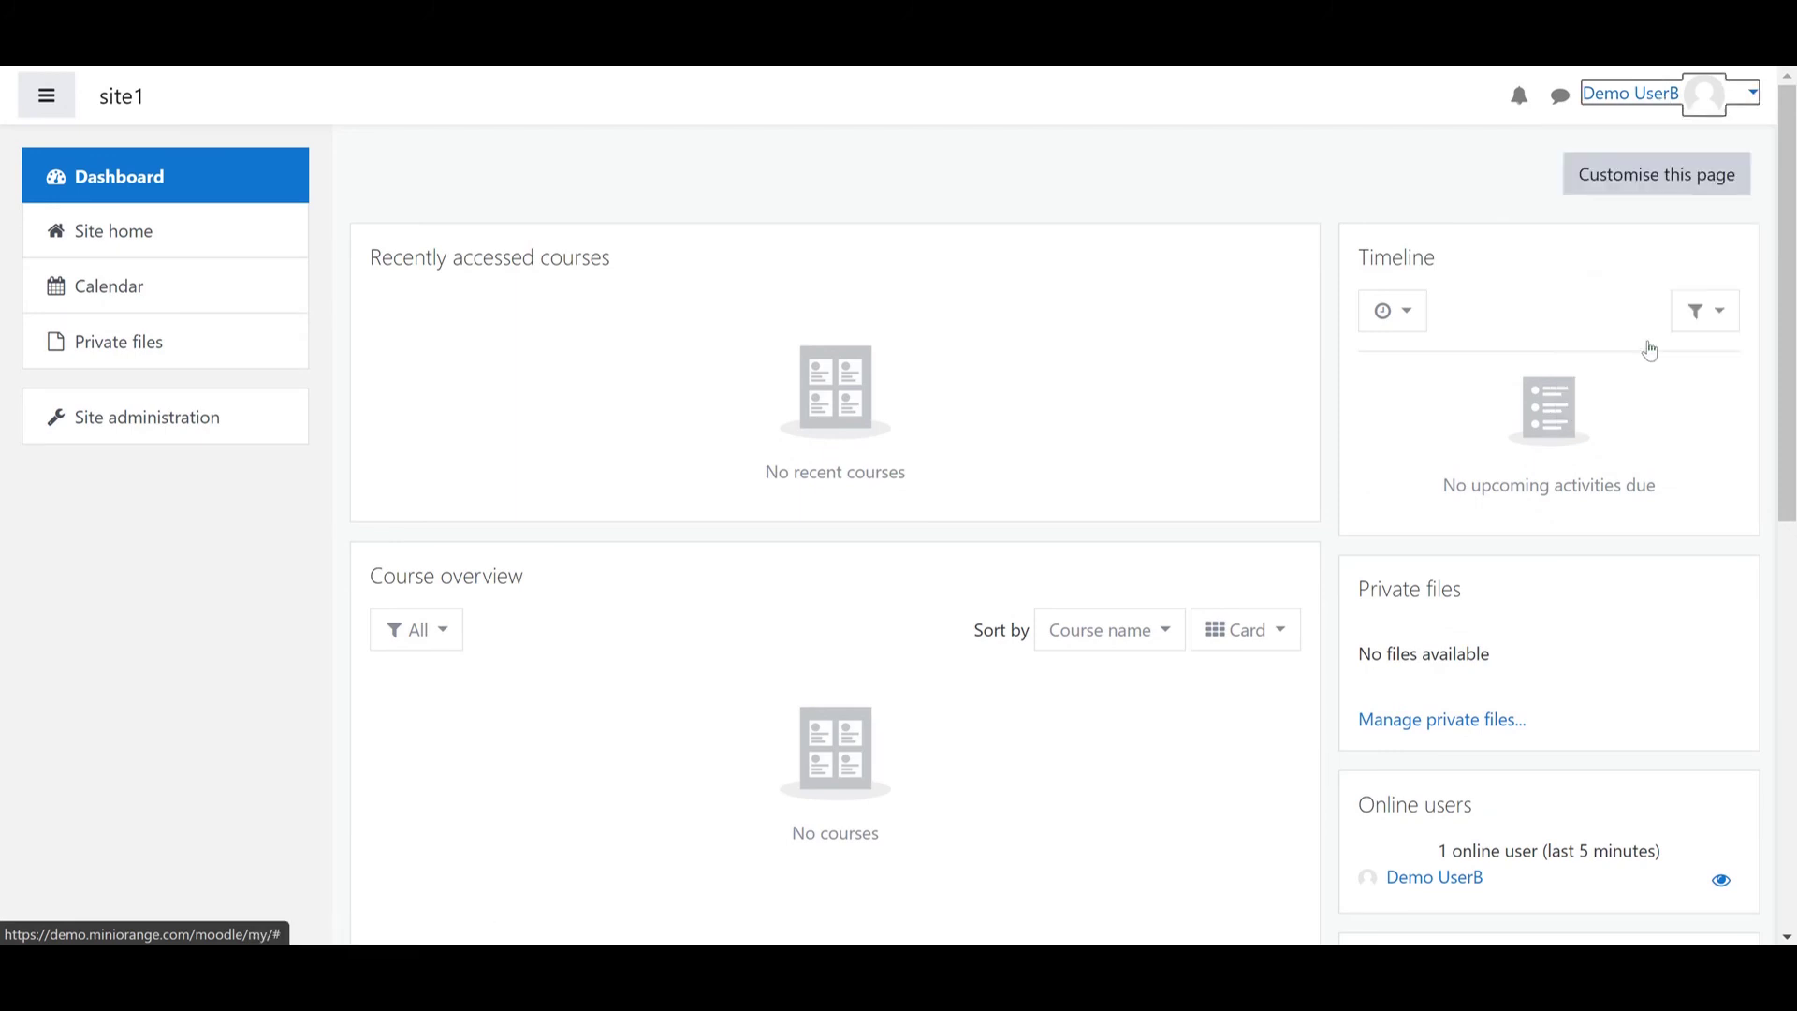